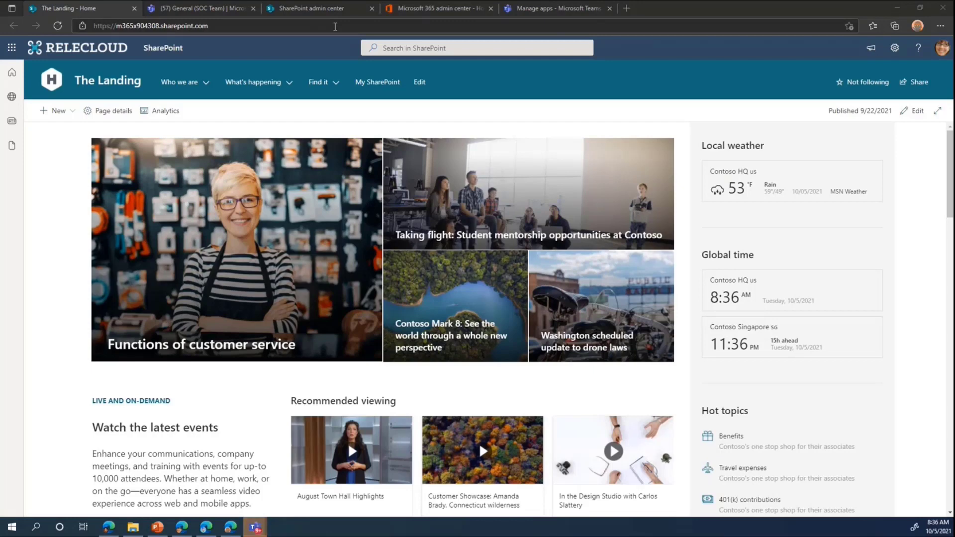
Step: Check the current home site setting in the SharePoint admin center, then return to The Landing
click(319, 8)
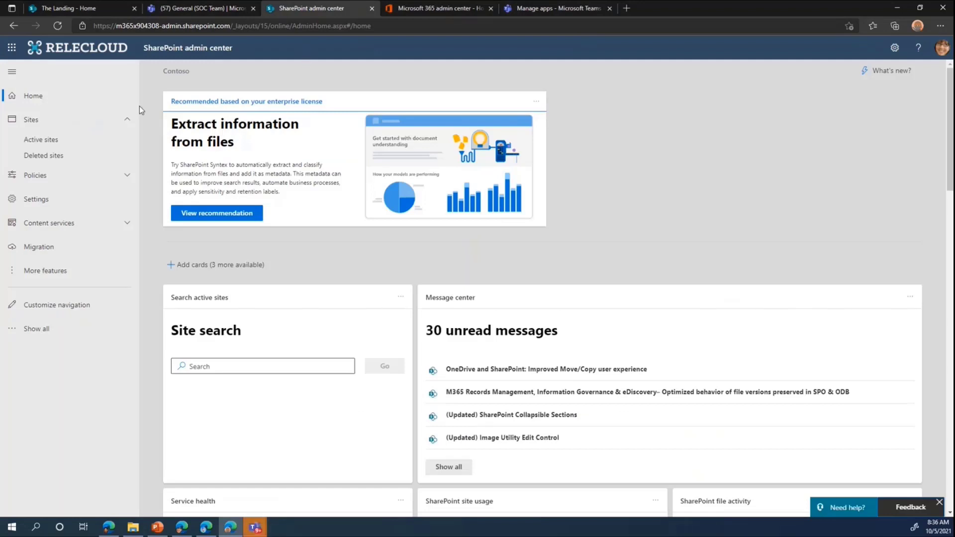
click(45, 201)
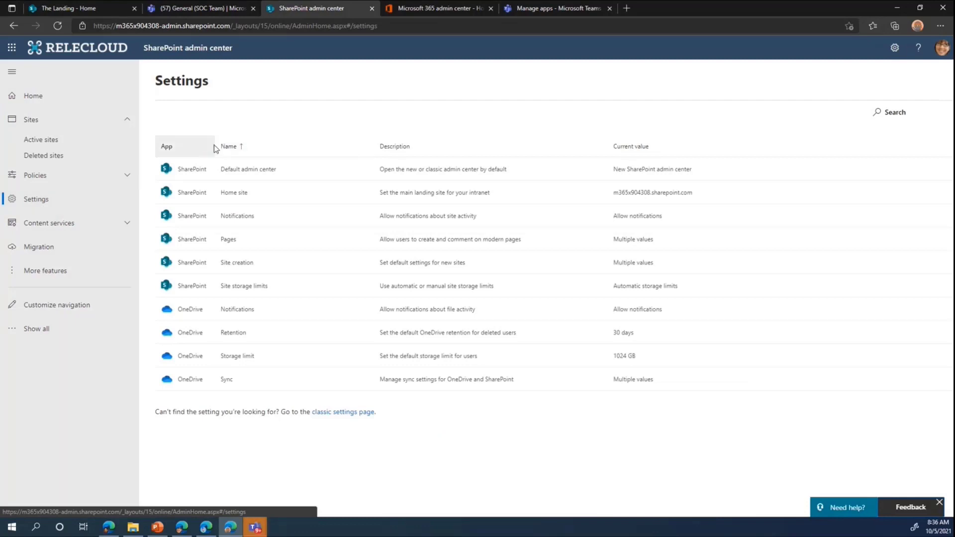
click(234, 193)
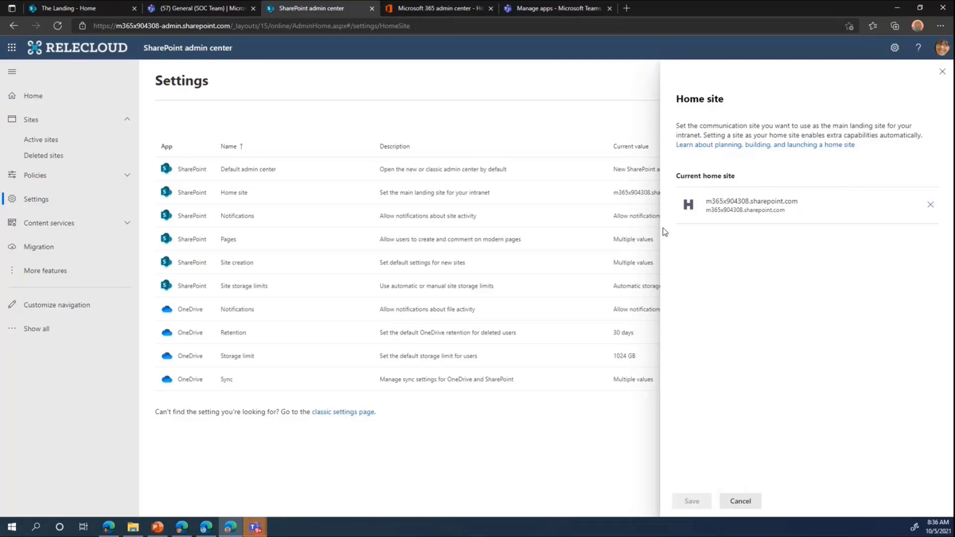
click(94, 9)
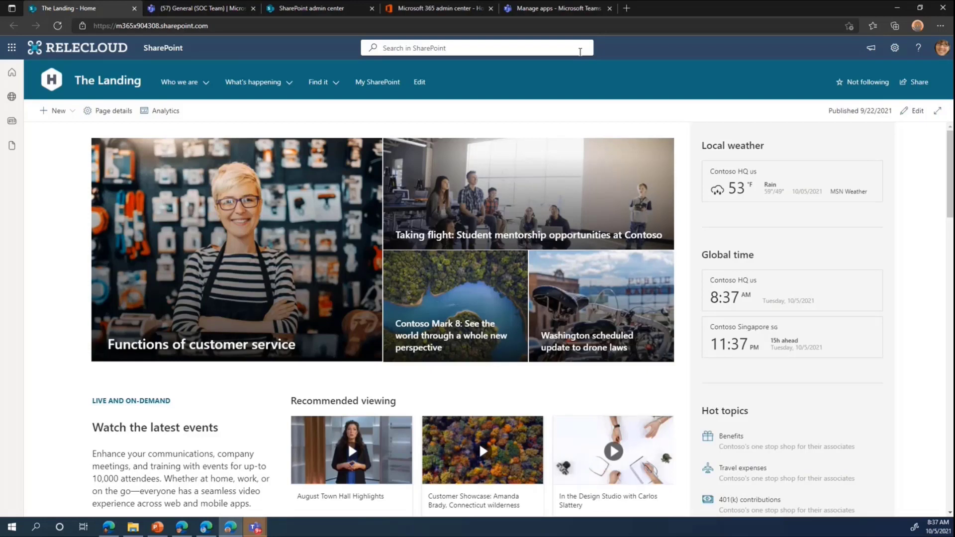
Step: Turn on global navigation with getsitelogo.png as its logo and open its link editor
click(895, 49)
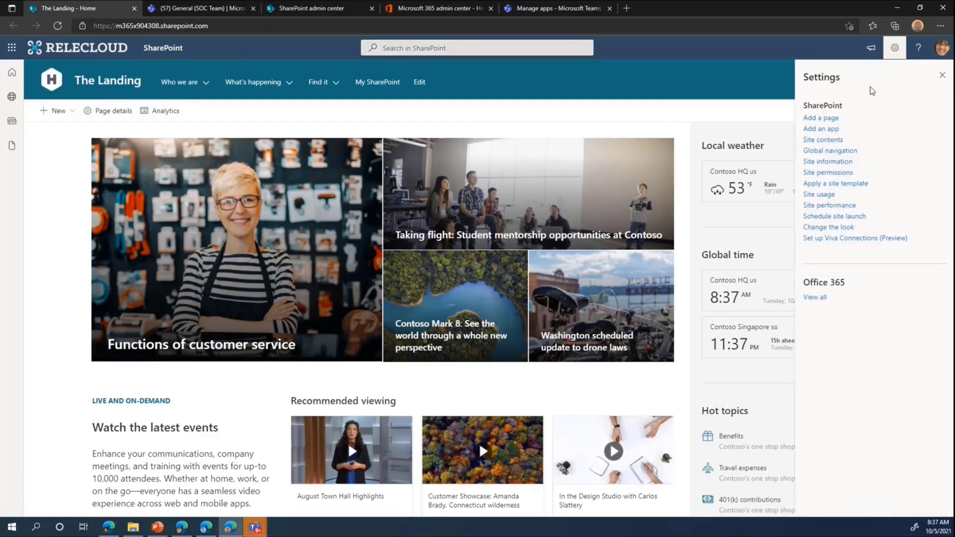
click(830, 150)
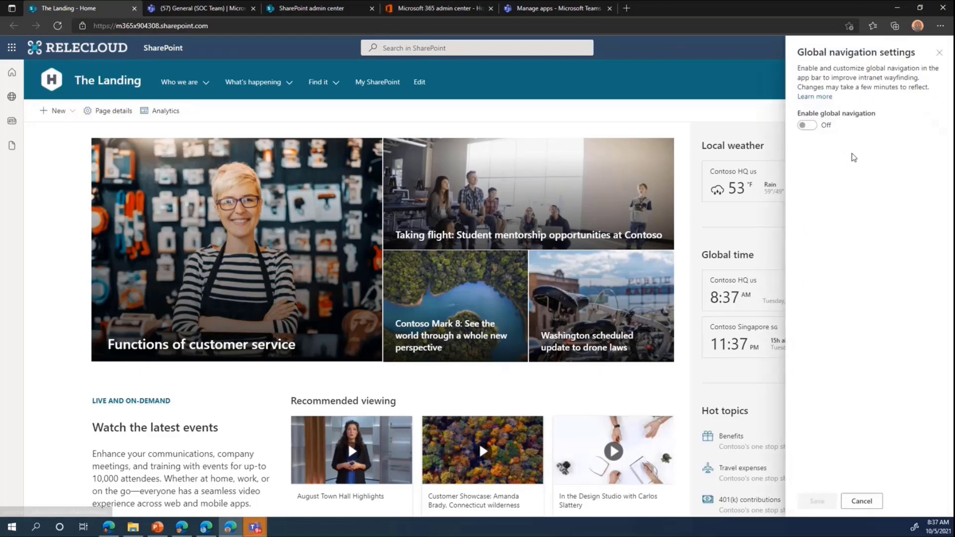
click(808, 126)
click(823, 198)
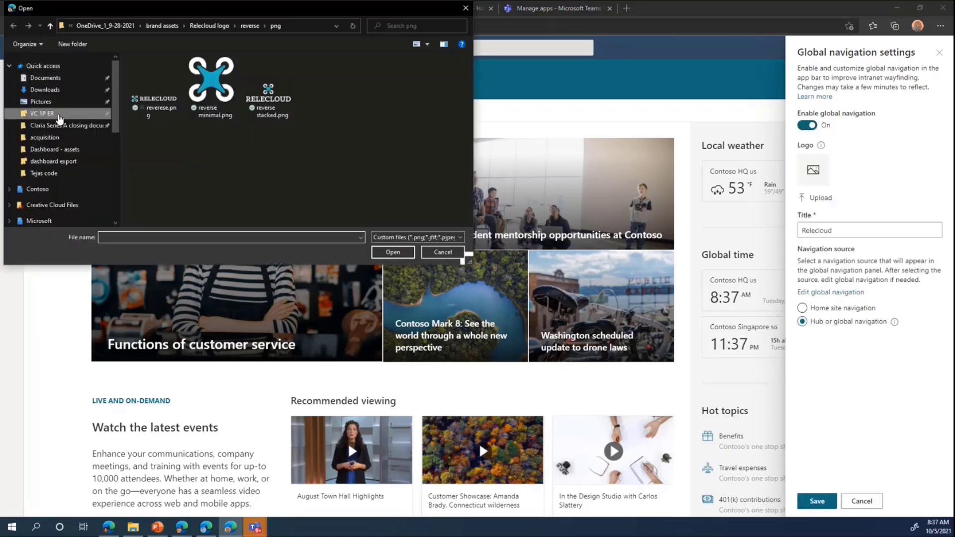
click(208, 102)
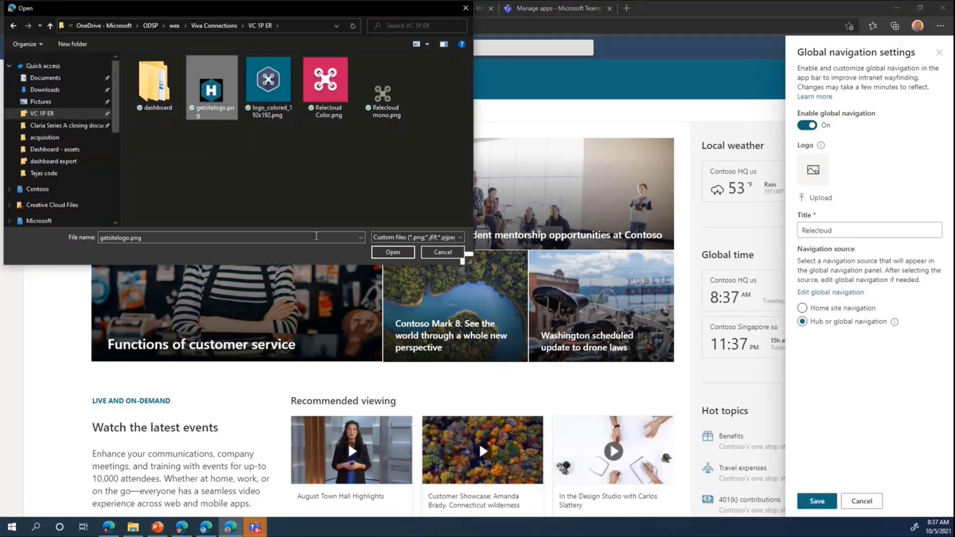
click(393, 252)
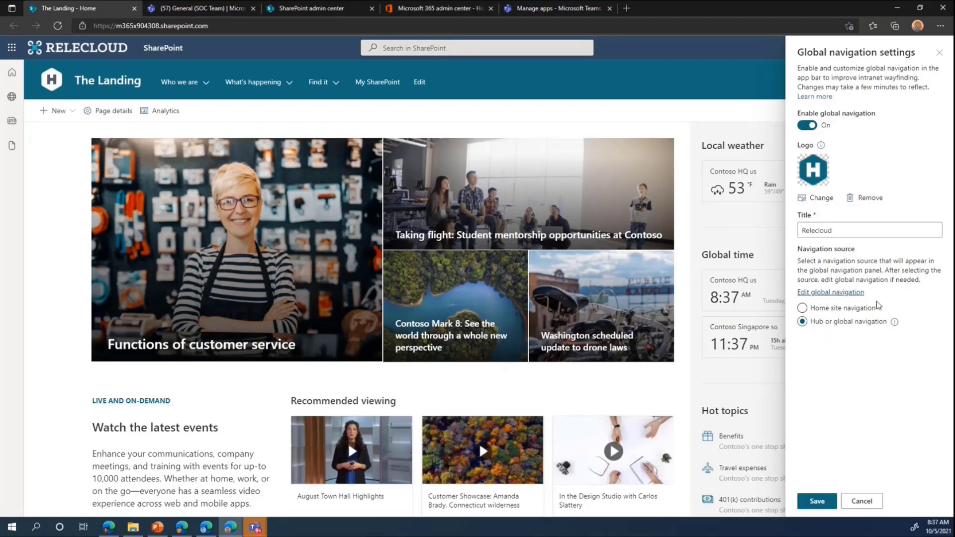
click(835, 293)
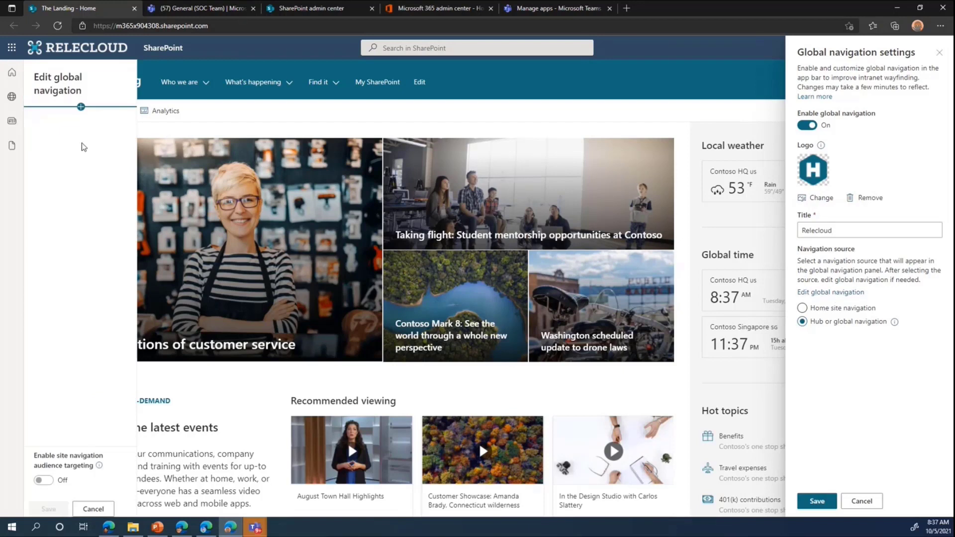
Step: Add a 'The Landing' link using the home site's pasted address to global navigation, and save the links
click(80, 106)
click(162, 26)
key(ctrl+c)
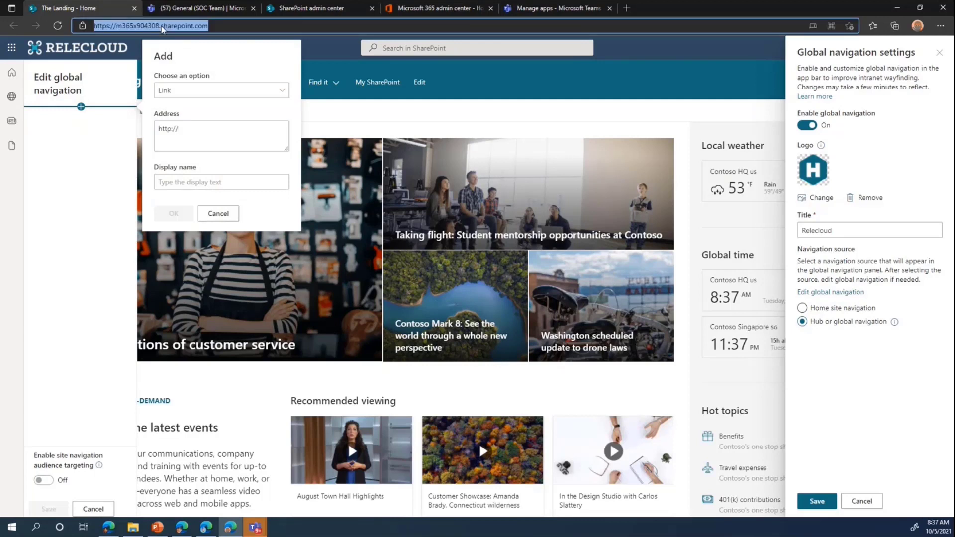
click(192, 124)
key(ctrl+a)
key(ctrl+v)
click(202, 178)
text(T)
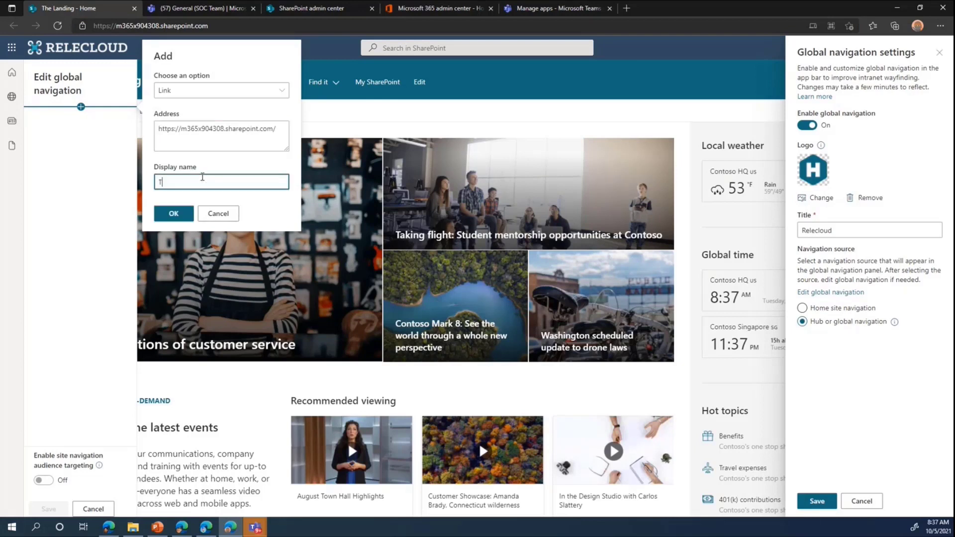
text(he Landing)
click(172, 214)
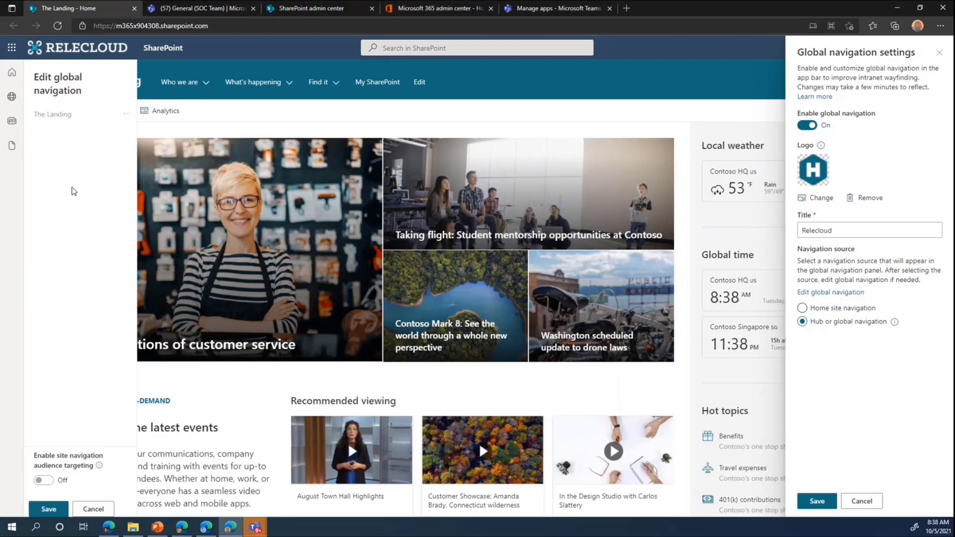
click(67, 508)
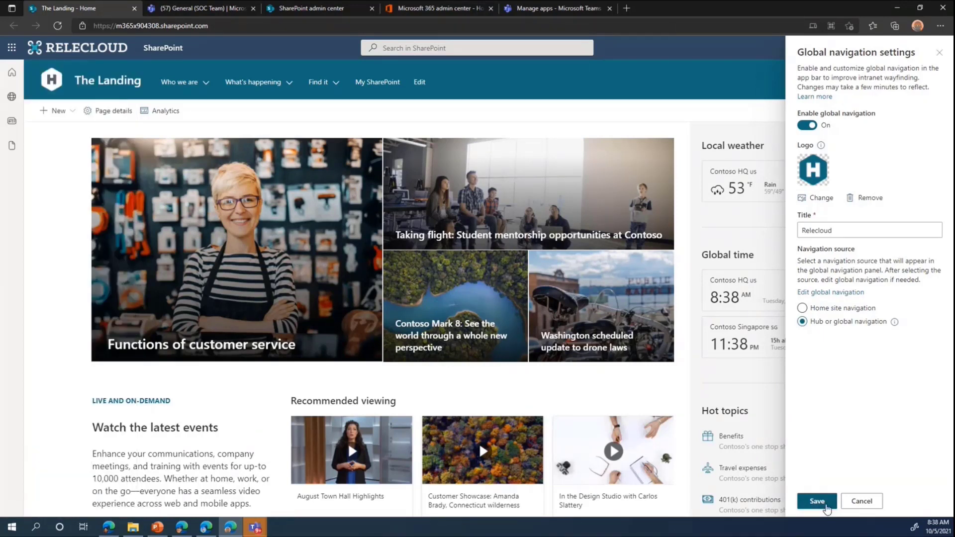
Step: Save the navigation settings, inspect the finished site's Quick Access and Organizational Info links, then switch back
click(817, 501)
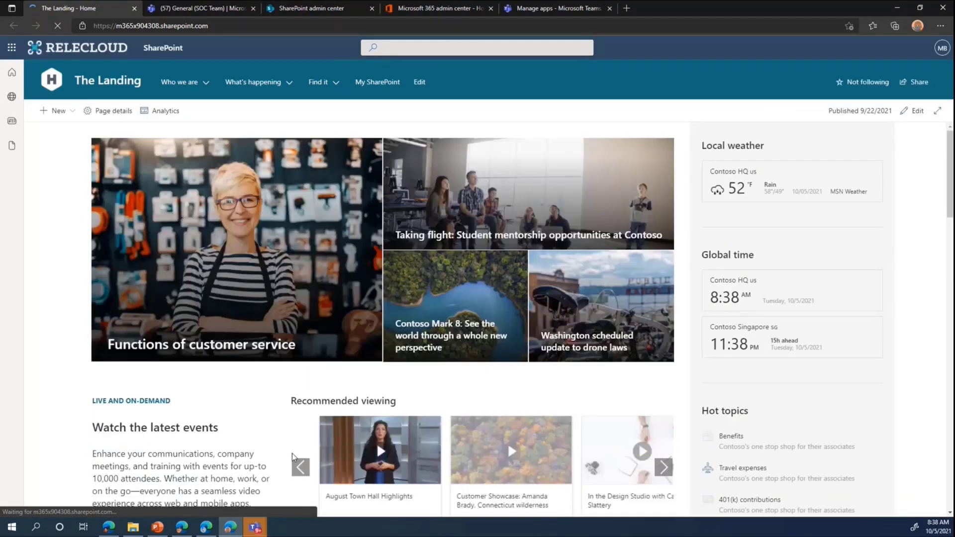
mouse_move(205, 527)
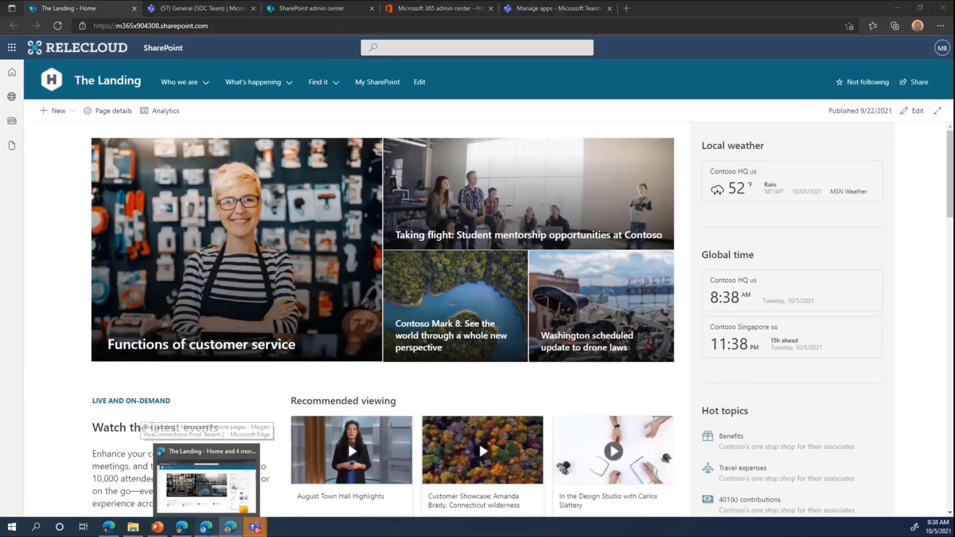
click(206, 485)
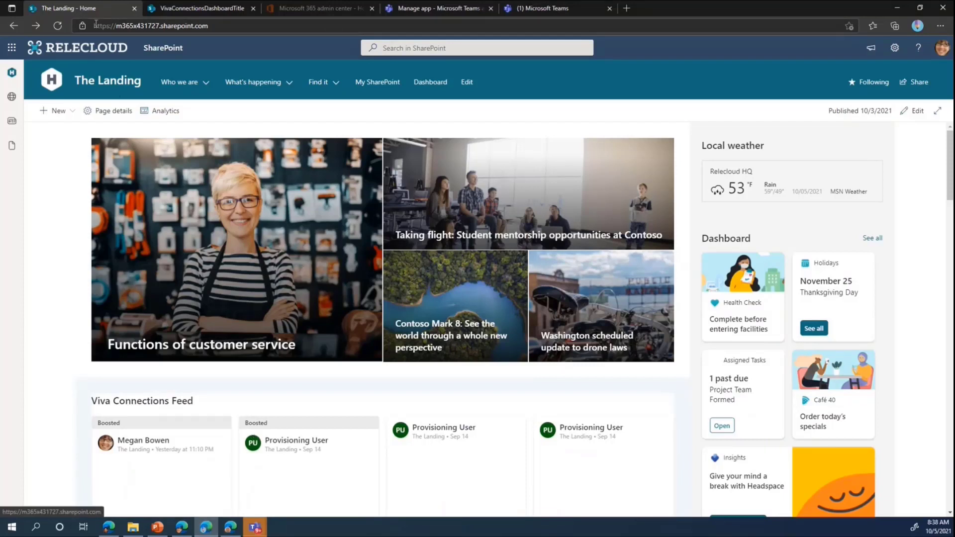
click(12, 74)
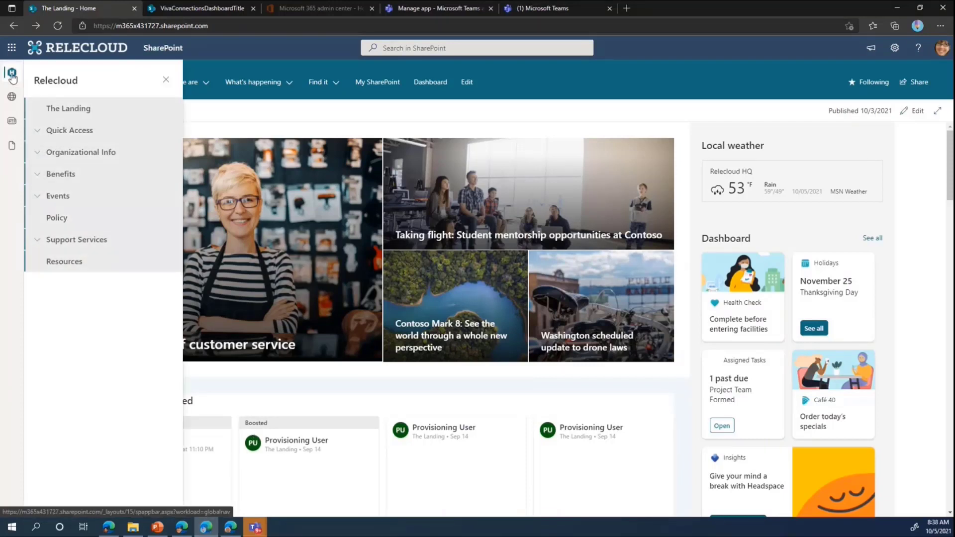
click(40, 130)
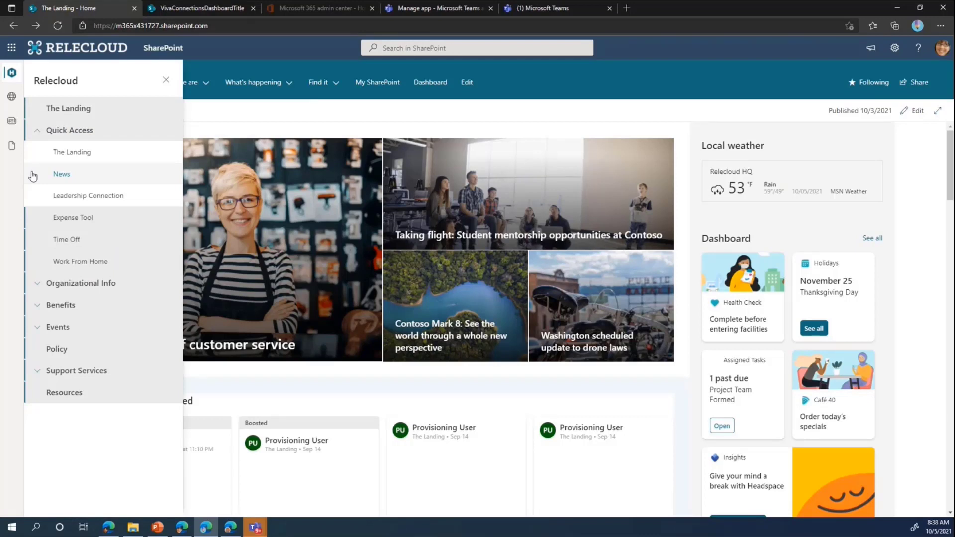
click(36, 285)
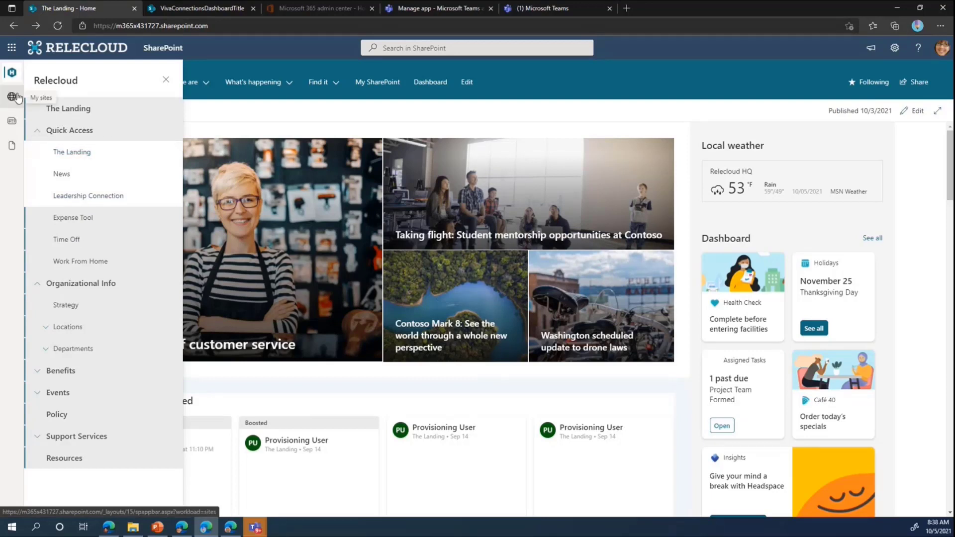
click(14, 76)
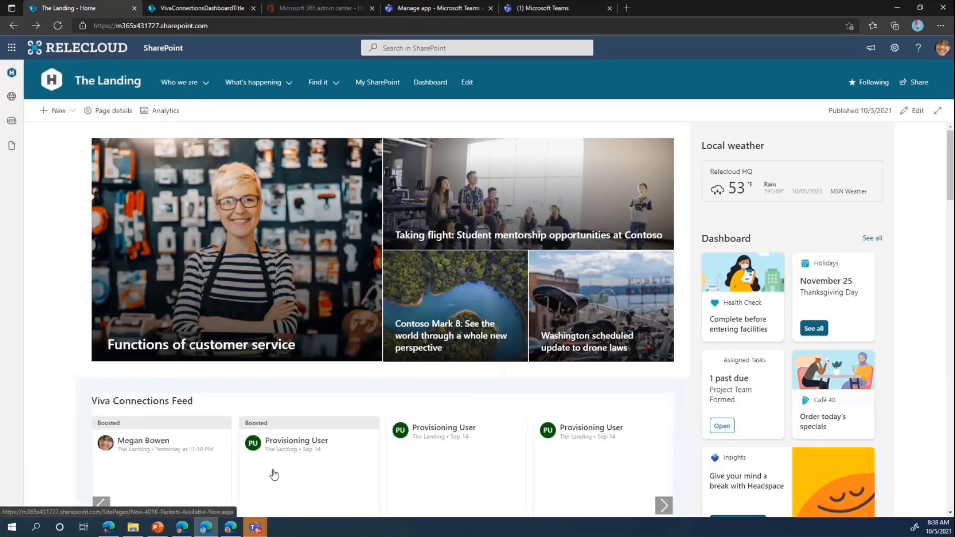
click(232, 527)
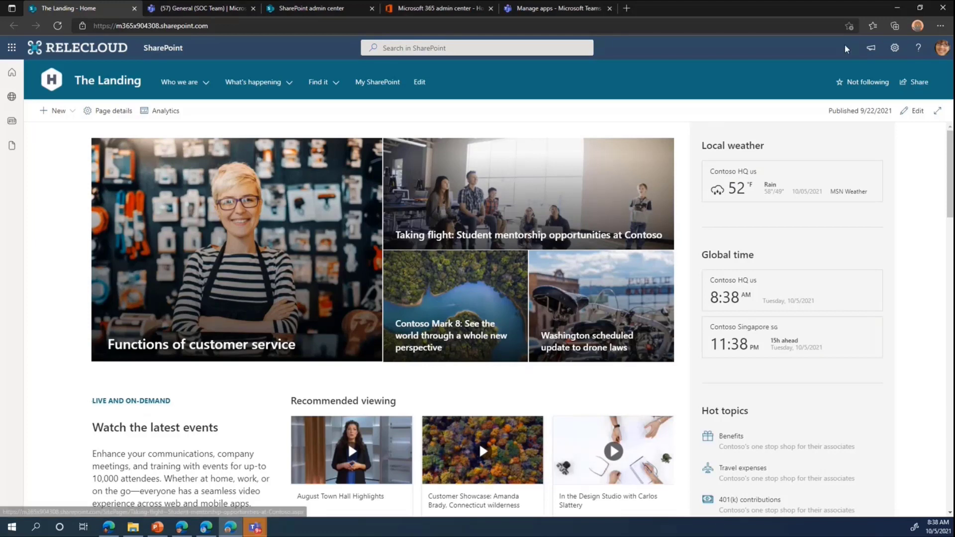
Step: Start Viva Connections setup from site settings and create a new dashboard
click(894, 49)
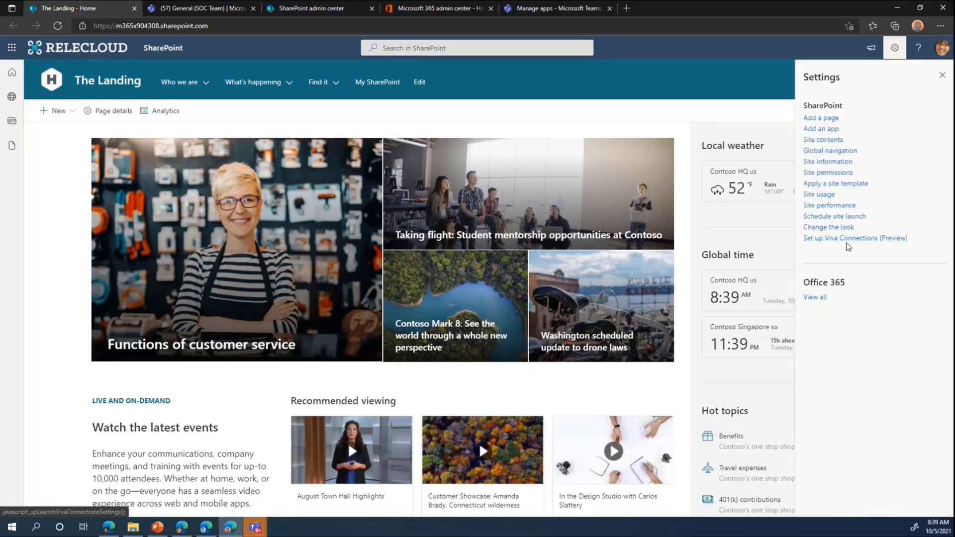
click(835, 241)
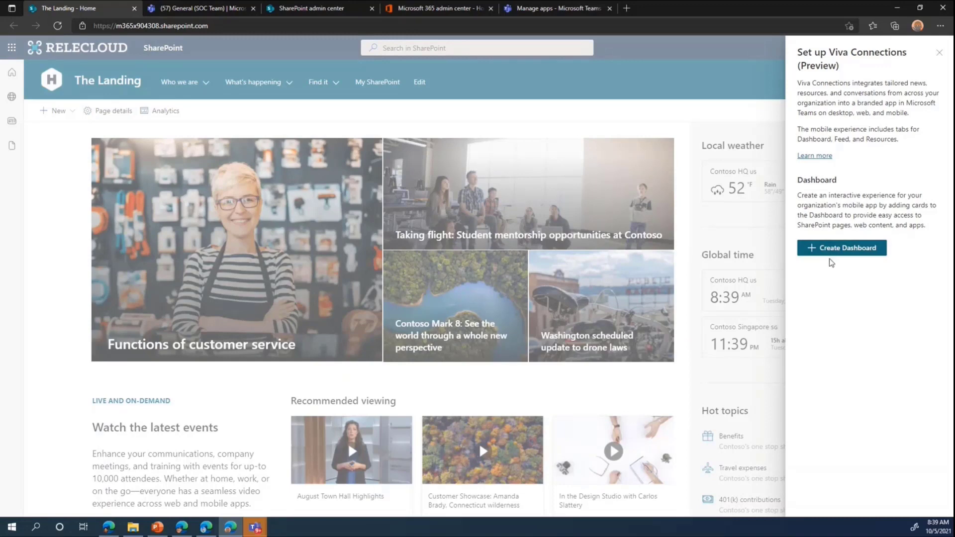
click(840, 248)
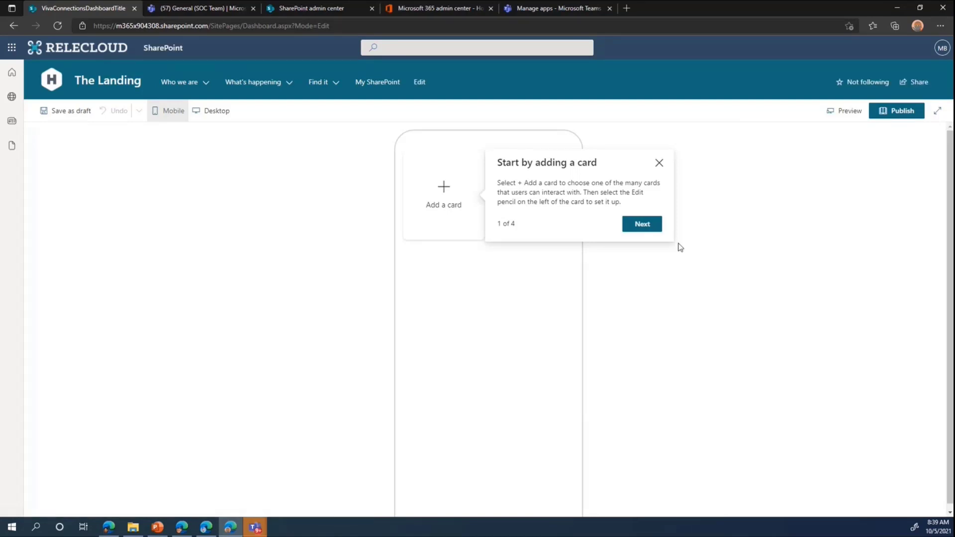
Step: Step through the dashboard tour tips through to Done
click(638, 229)
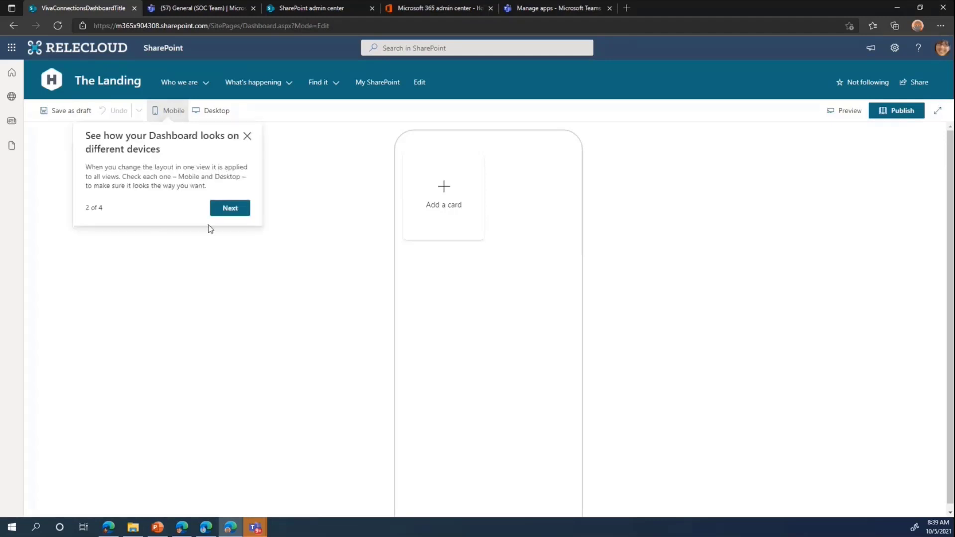
click(215, 210)
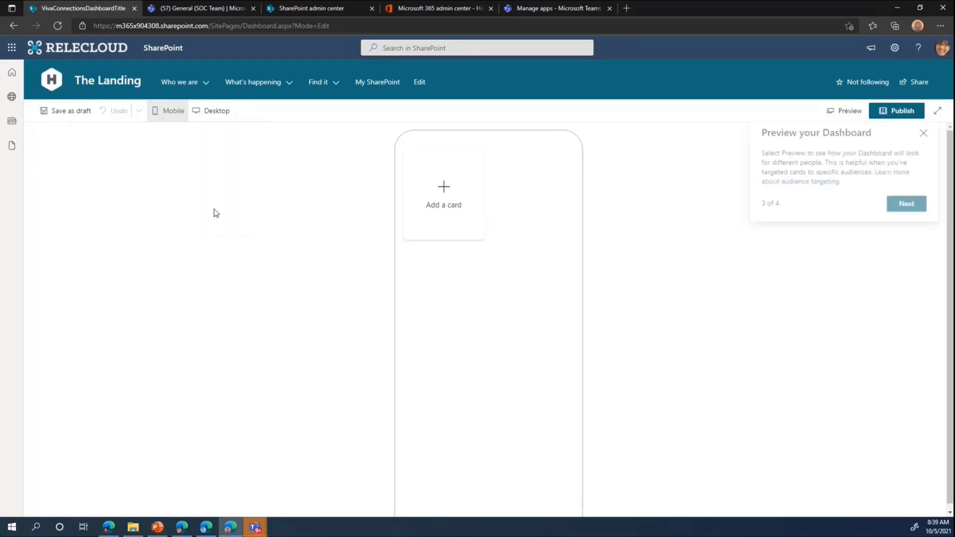
click(907, 209)
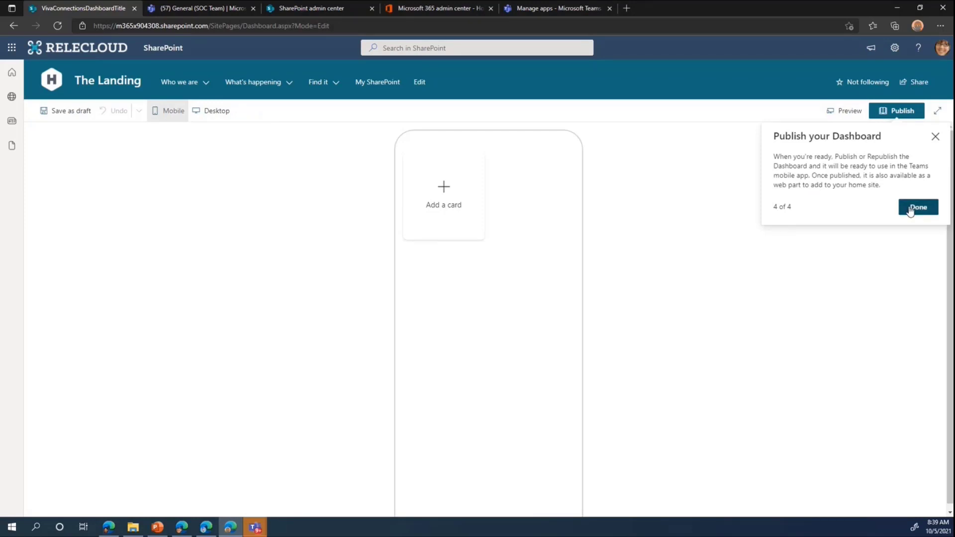
click(903, 208)
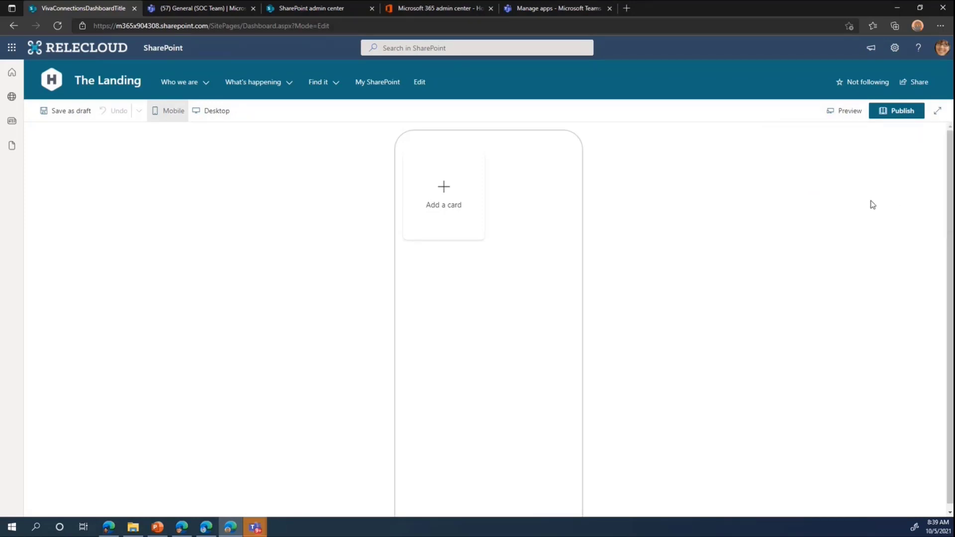
Step: Add a Web link card to the dashboard and open its settings
click(449, 199)
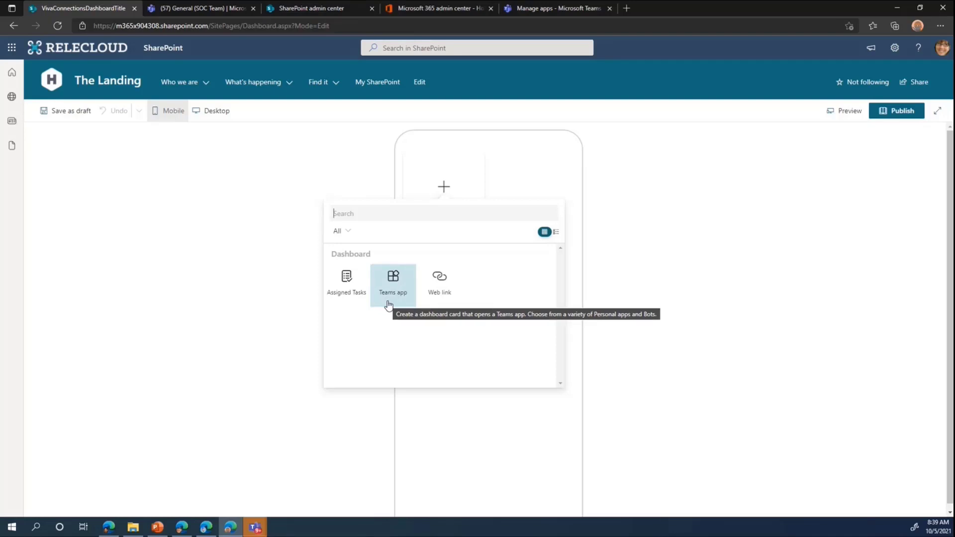
click(445, 295)
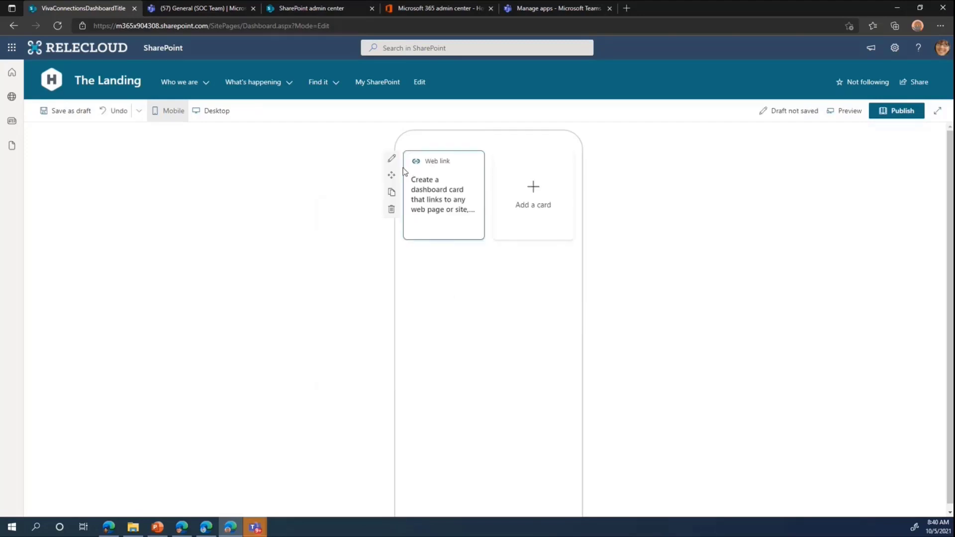
click(392, 158)
click(849, 227)
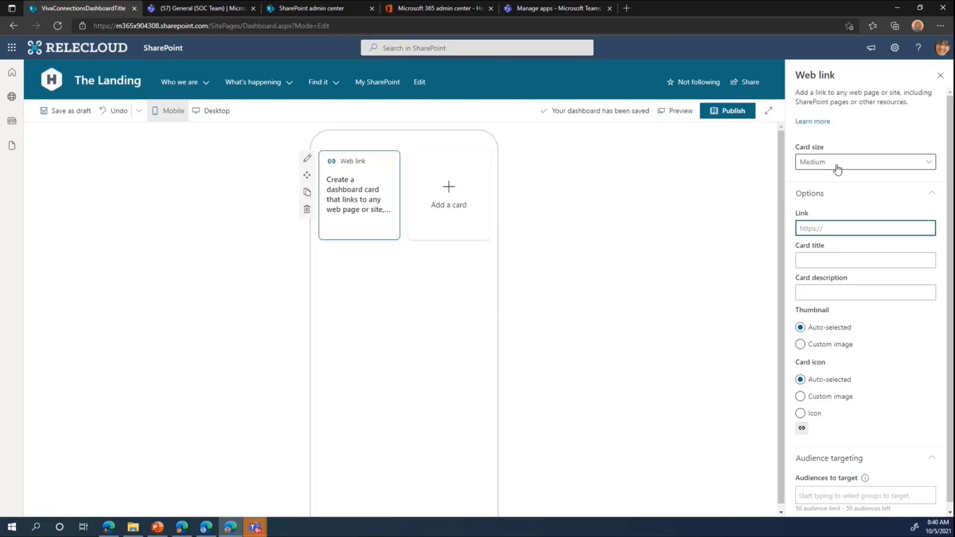
click(837, 169)
click(845, 199)
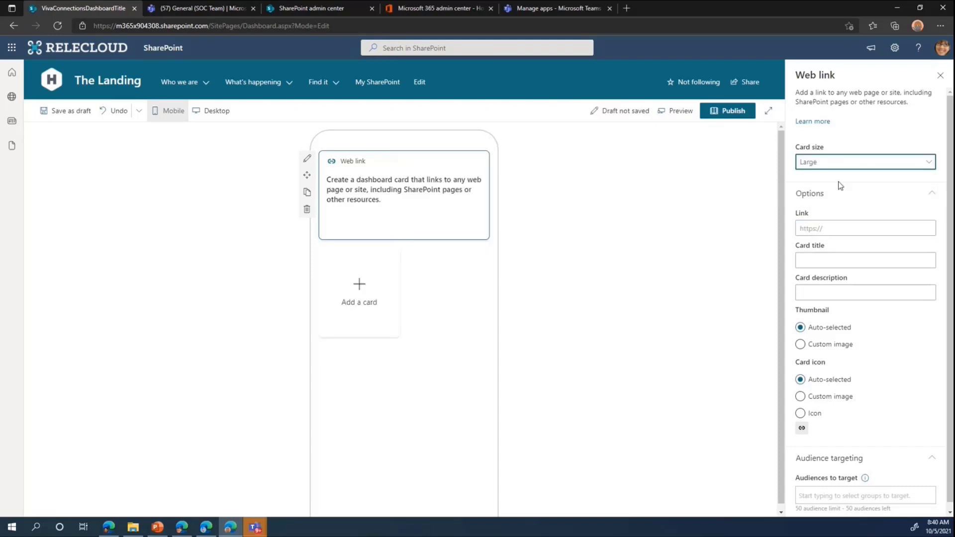
click(844, 223)
text(www.xbox.com)
key(Tab)
click(879, 292)
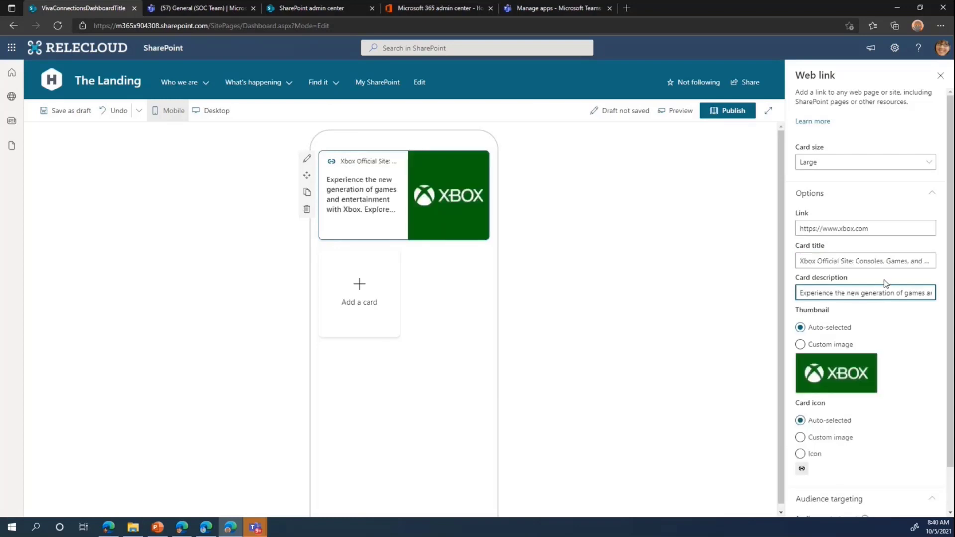
scroll(899, 336, down, 1)
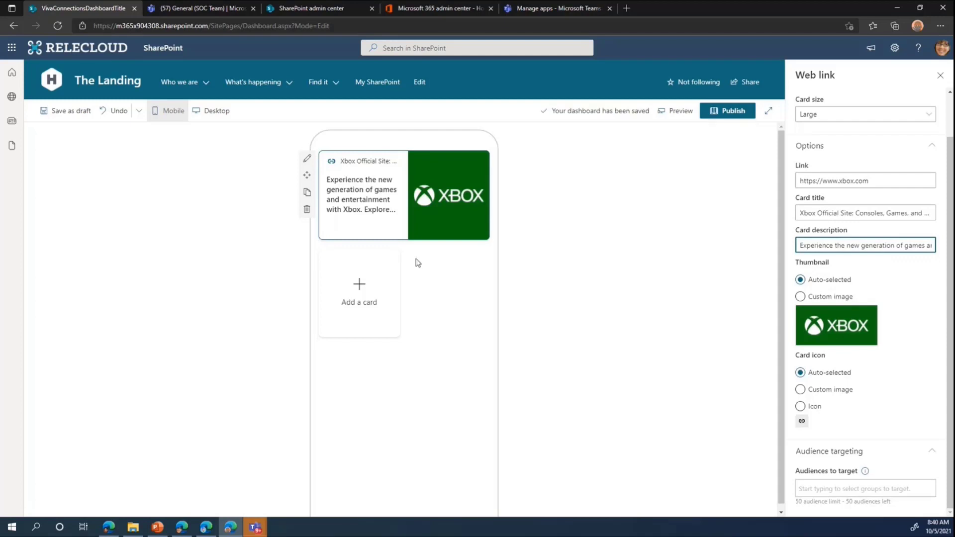
scroll(912, 330, up, 1)
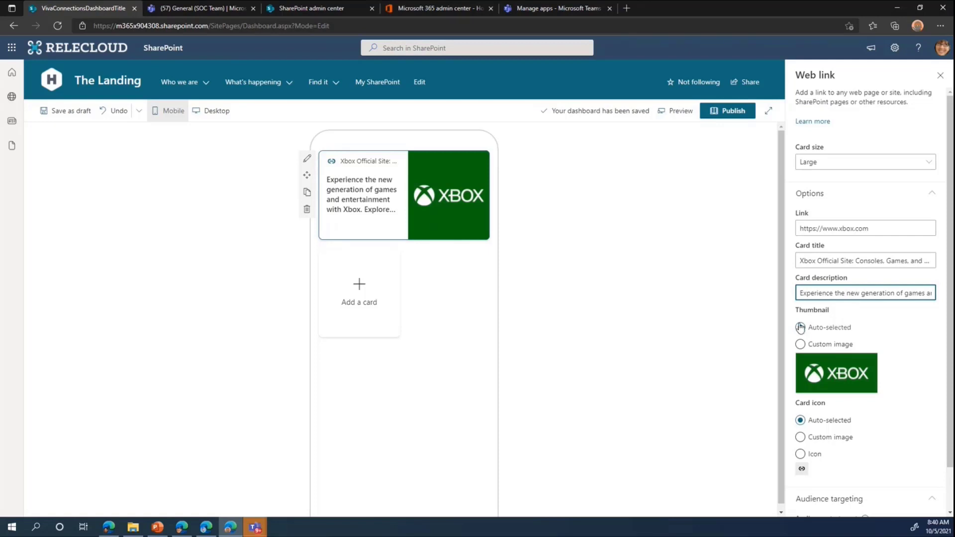
scroll(864, 352, down, 1)
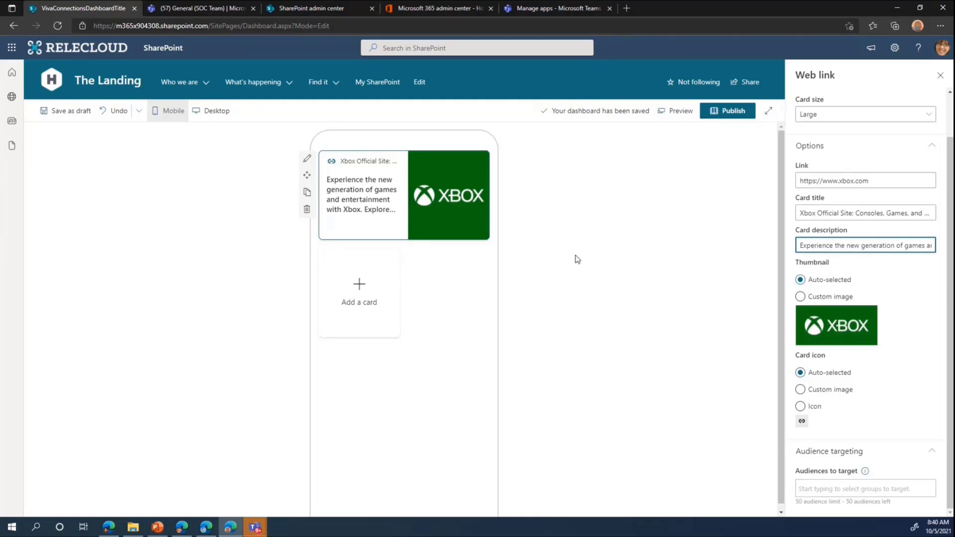
Step: Add a Teams app card opening Cocoom, then publish the dashboard
click(346, 319)
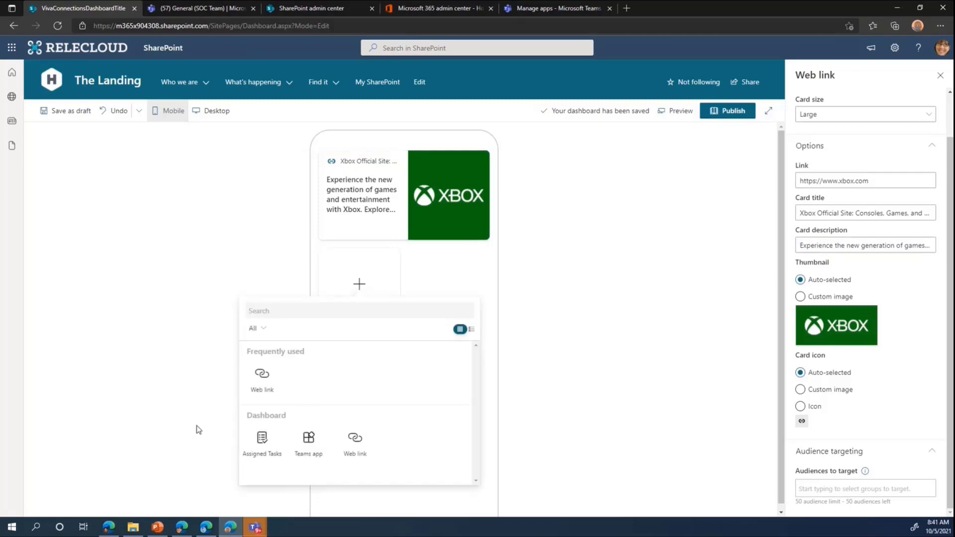
click(315, 456)
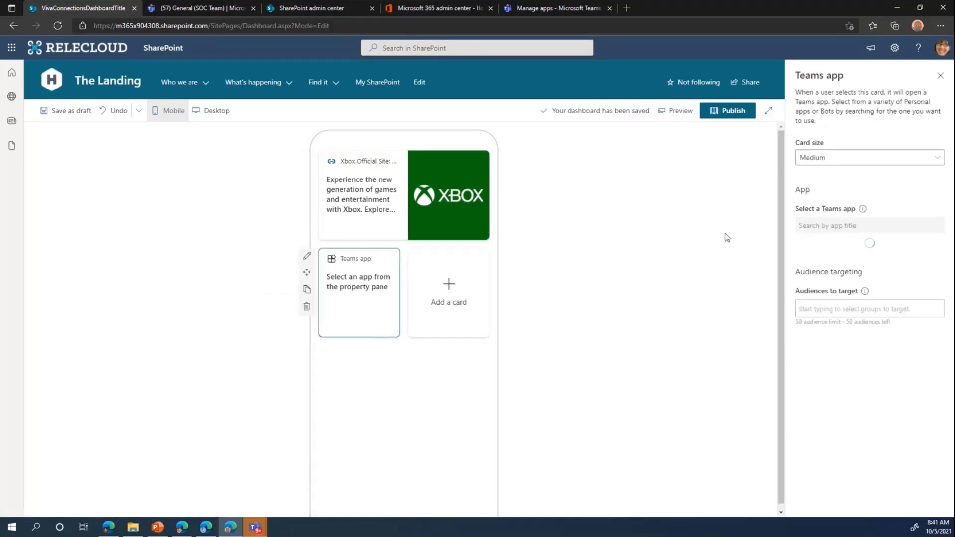
click(838, 225)
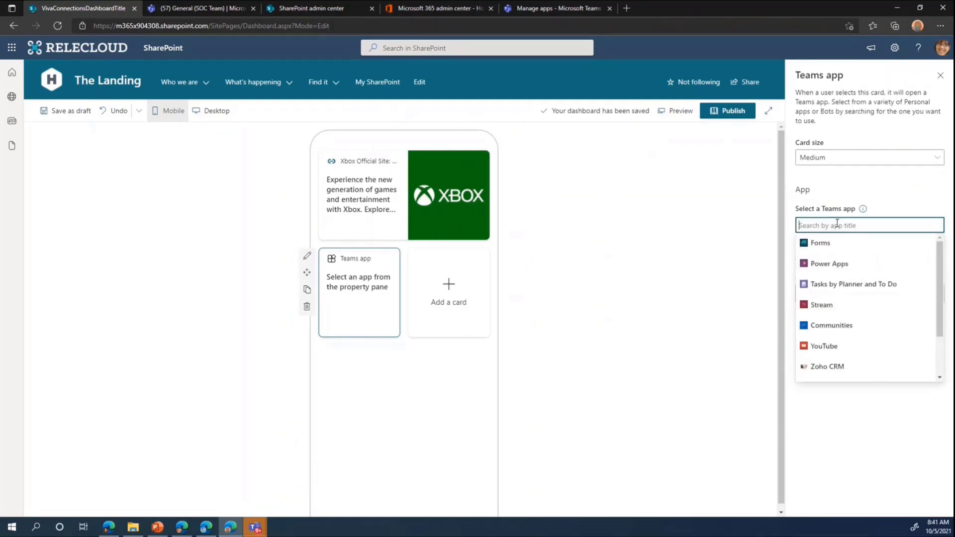
scroll(851, 352, down, 1)
click(851, 354)
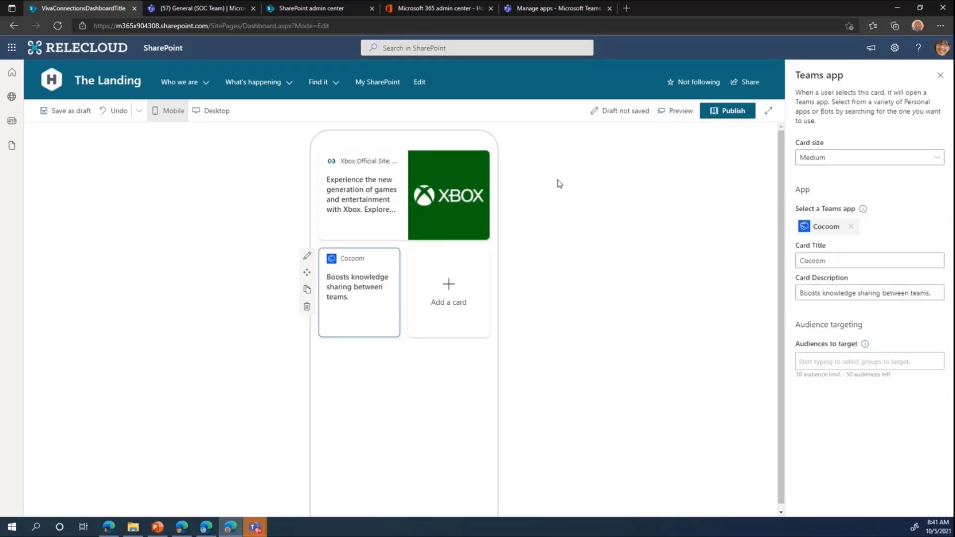
click(729, 114)
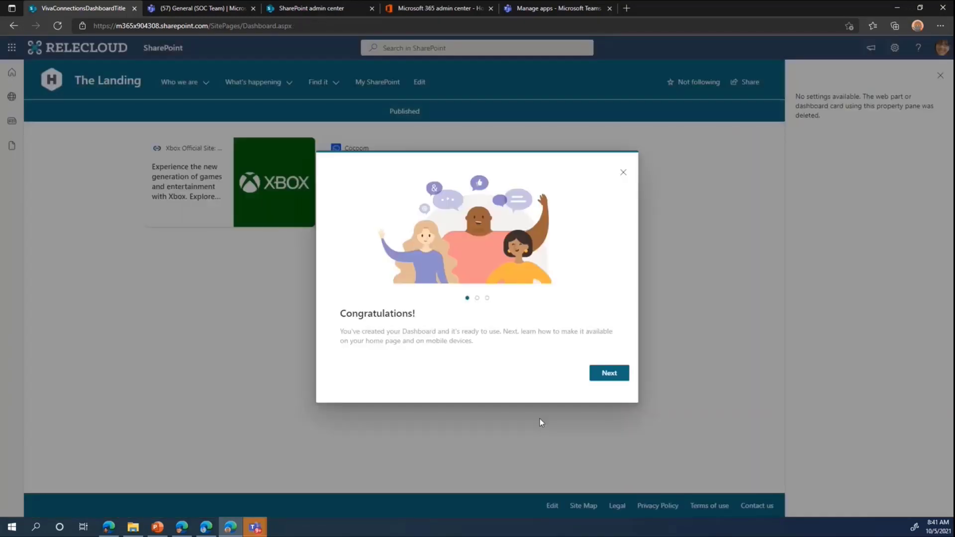
Step: Dismiss the post-publish welcome dialog and open the other site's full dashboard page
click(616, 381)
click(616, 380)
click(616, 380)
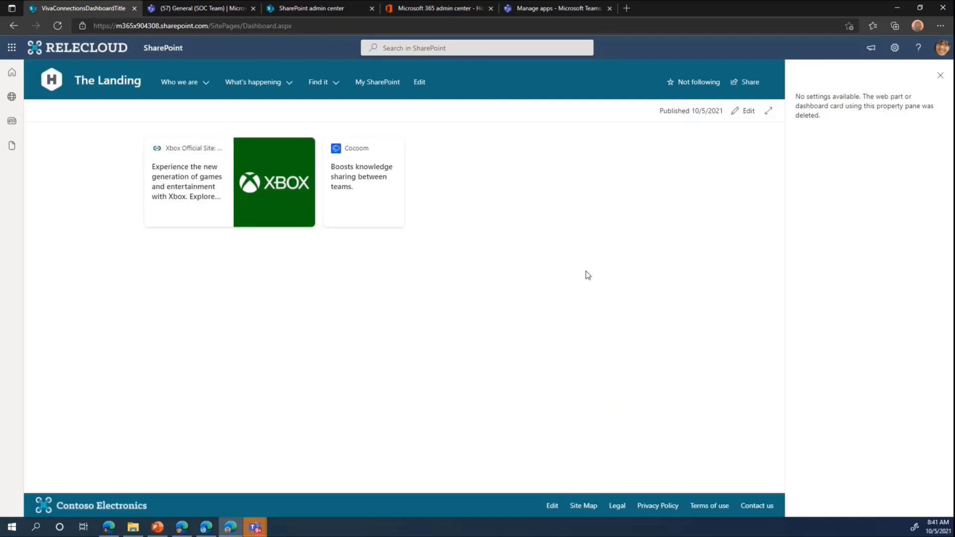
click(212, 533)
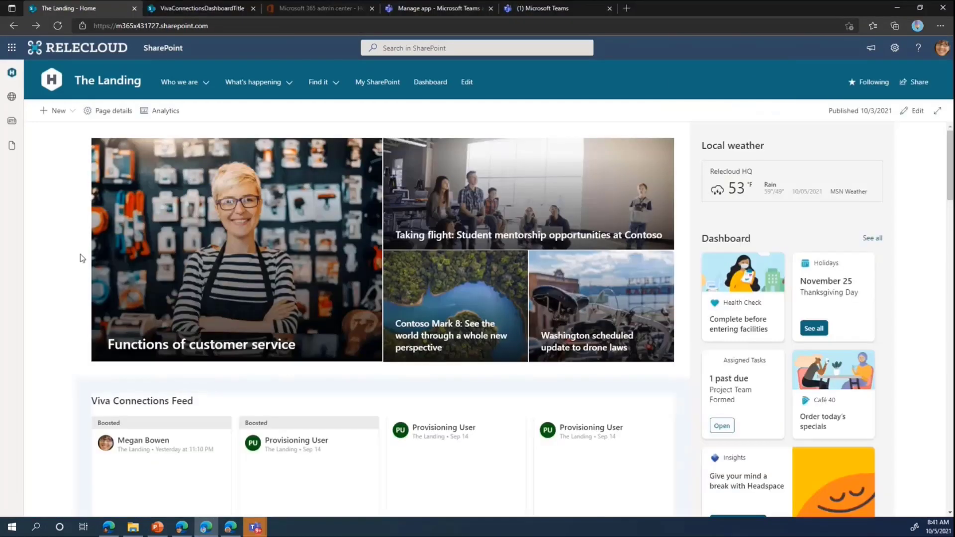
click(198, 8)
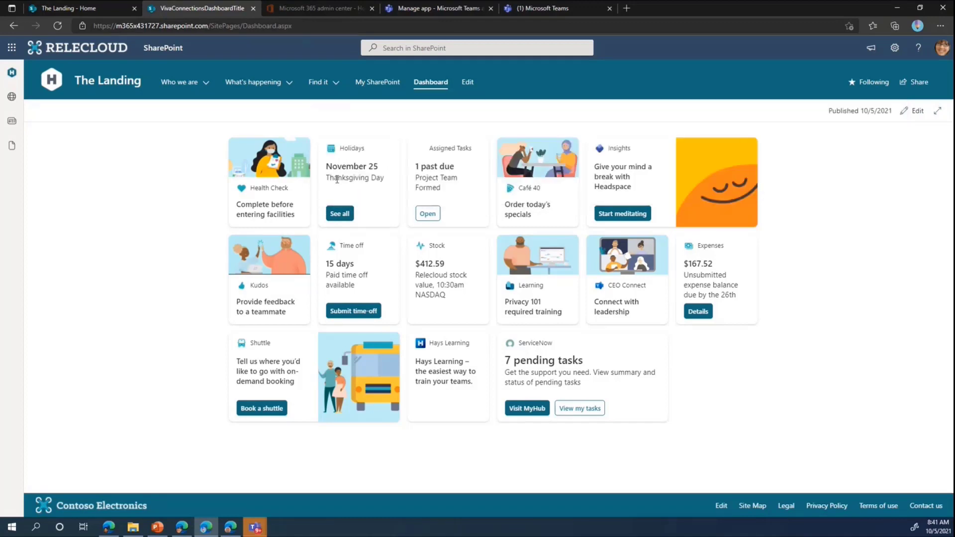
Step: Review the full 2021 holidays list, then put the dashboard into edit mode
click(340, 214)
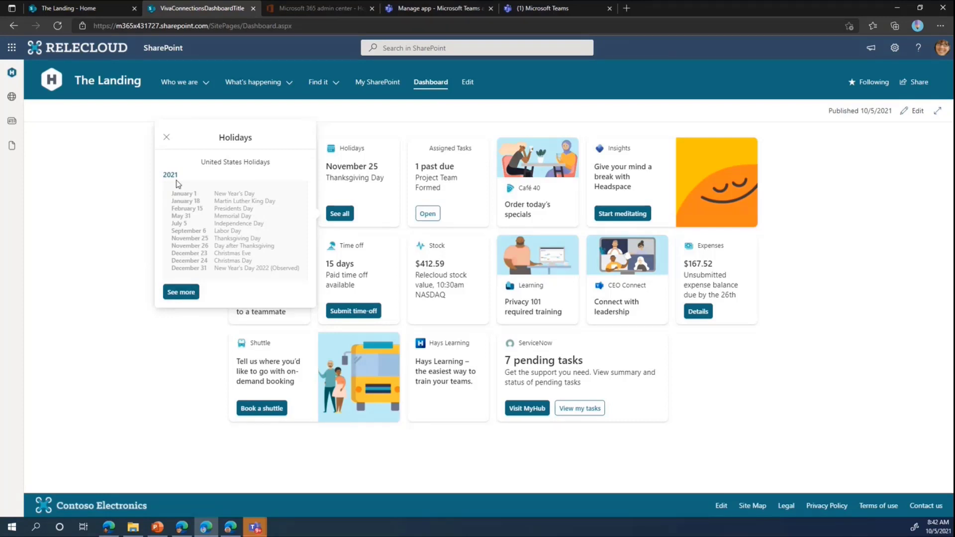
click(81, 240)
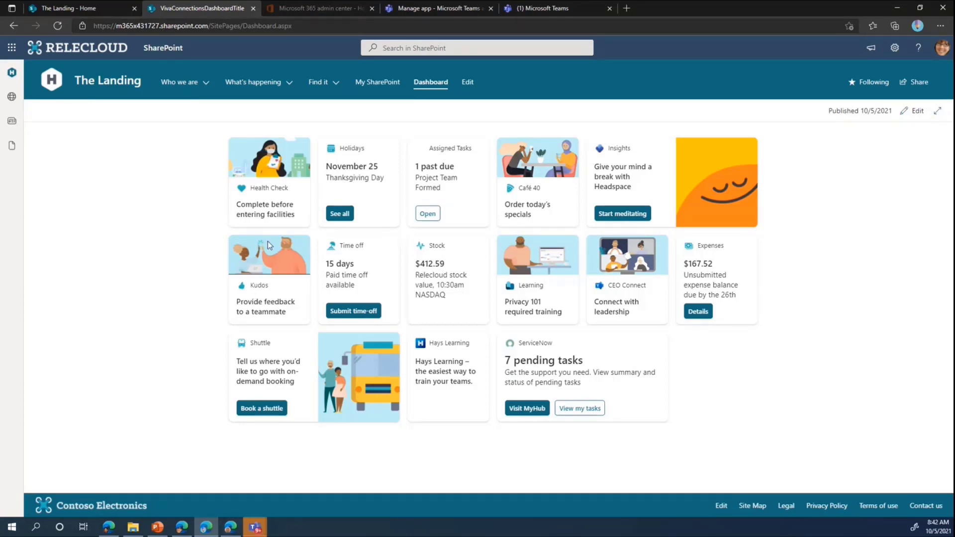
click(913, 111)
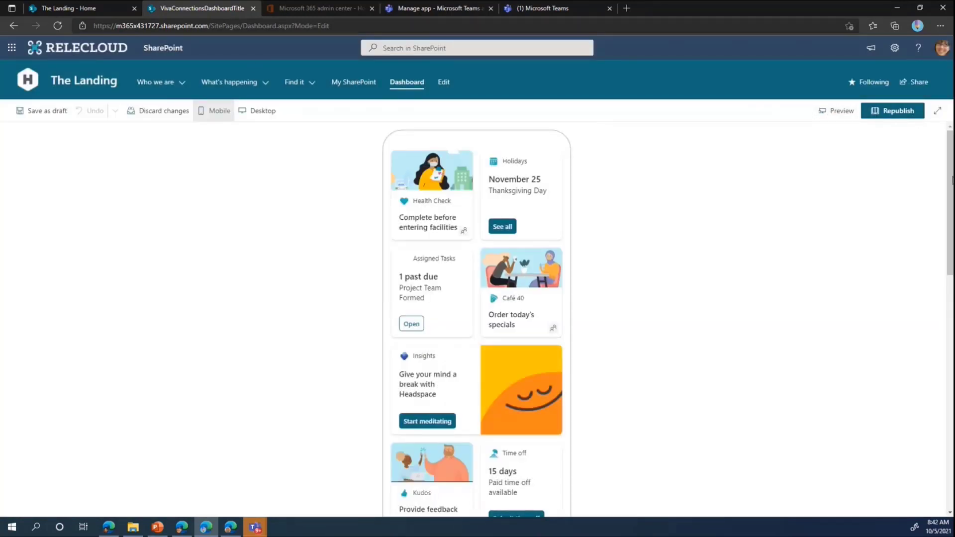
Step: Preview the dashboard, switching between its mobile and desktop layouts
click(835, 114)
scroll(463, 279, down, 2)
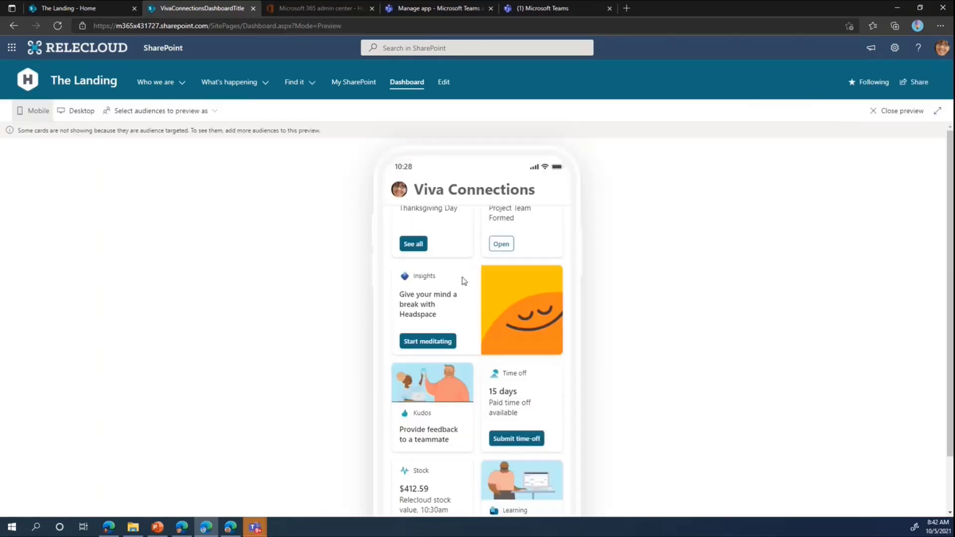
click(65, 117)
click(33, 117)
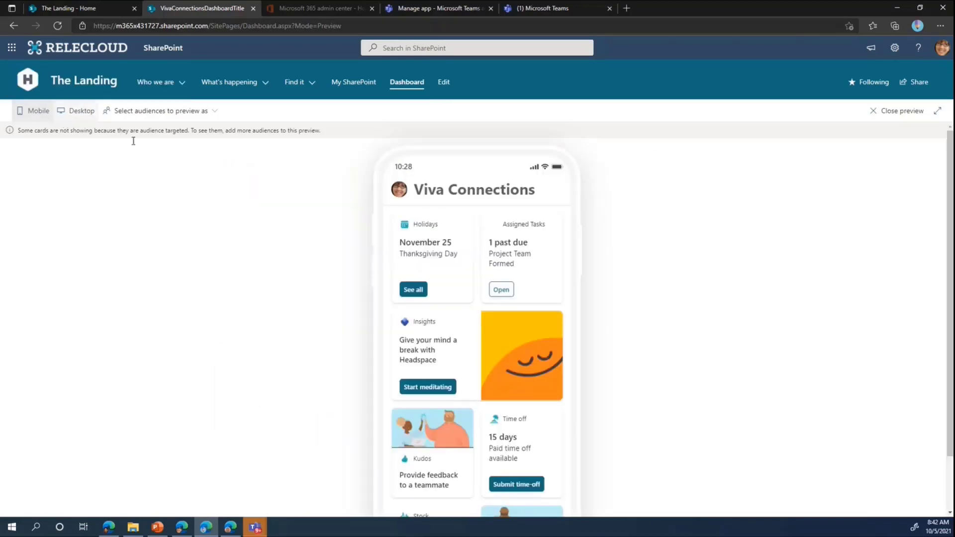
scroll(590, 353, down, 6)
scroll(482, 368, up, 6)
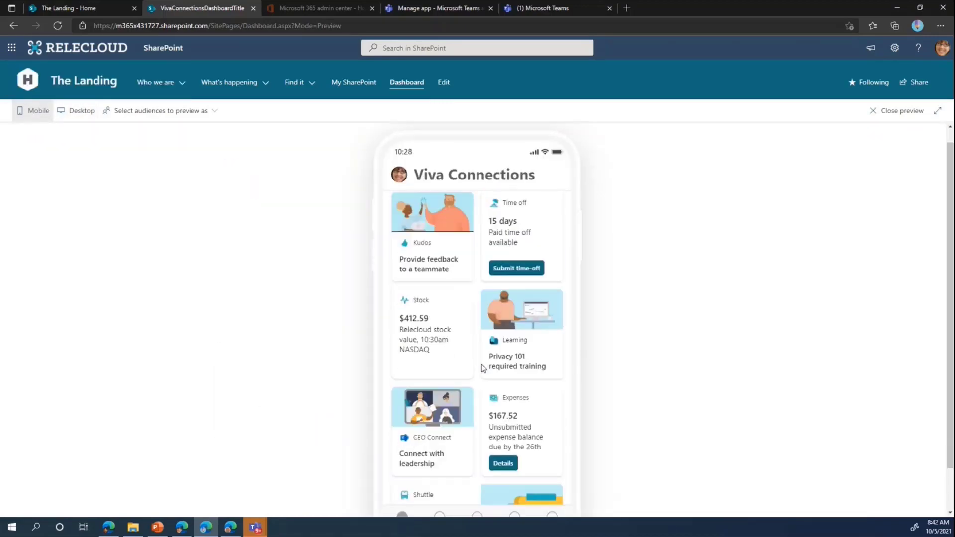
click(74, 111)
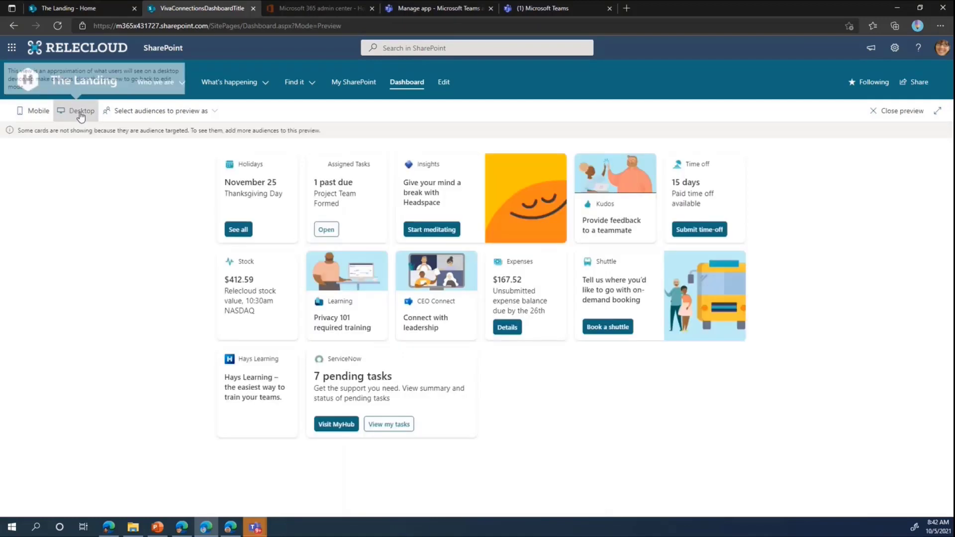
click(45, 114)
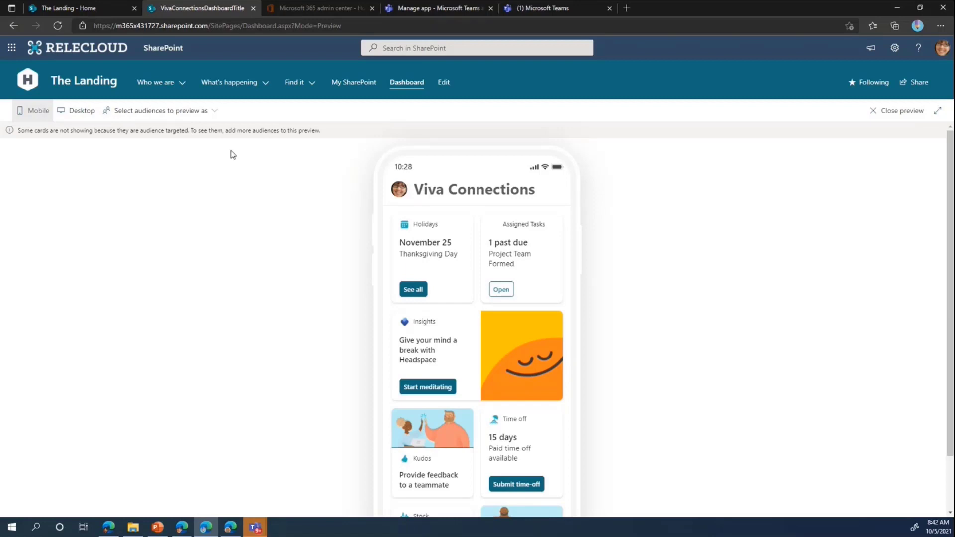
Step: Preview as both Communications Members and Contoso marketing Members audiences
click(213, 113)
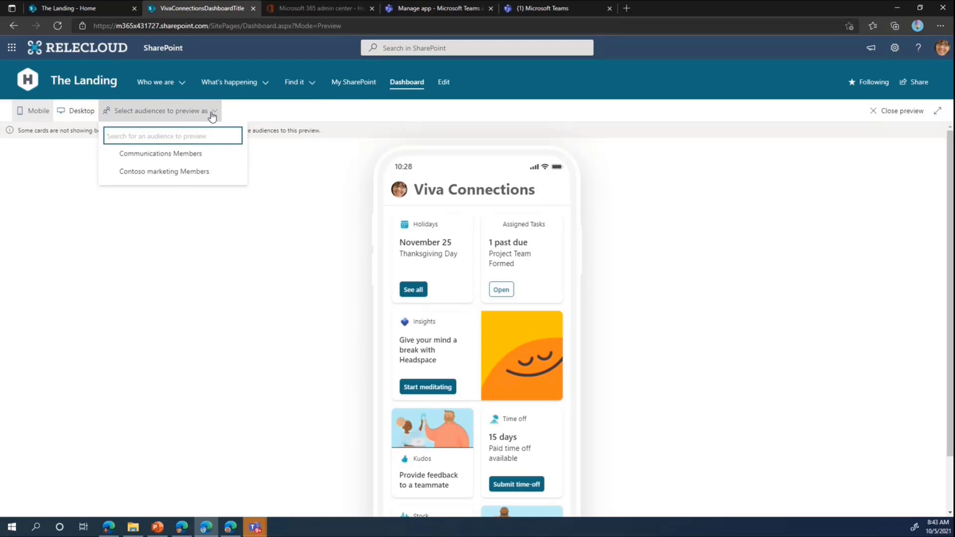
click(139, 158)
click(149, 176)
click(144, 174)
click(143, 159)
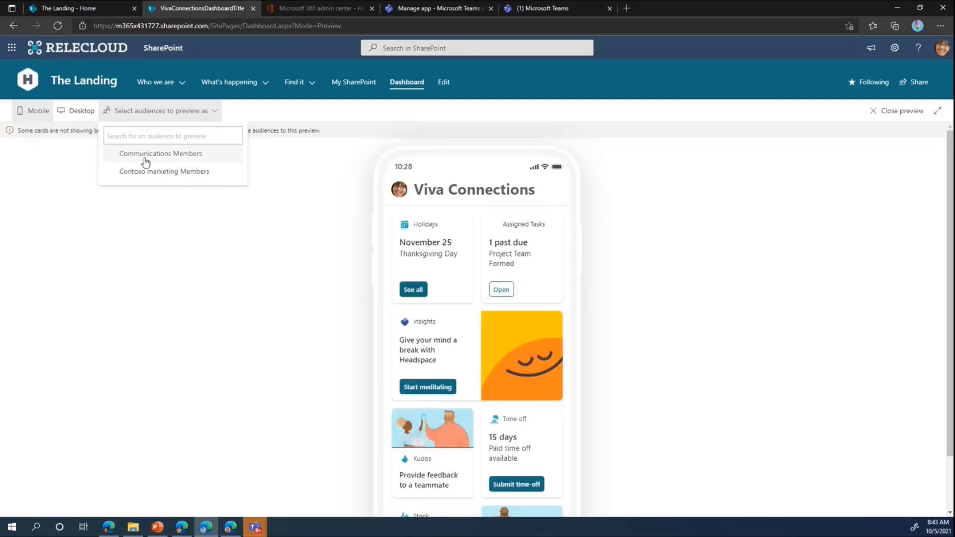
click(143, 158)
click(144, 173)
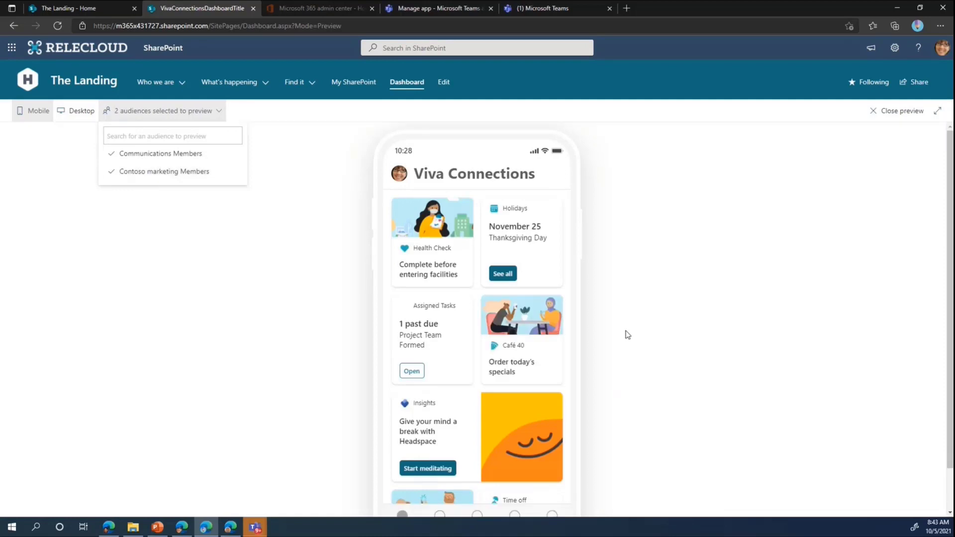
scroll(603, 341, down, 1)
scroll(579, 342, up, 1)
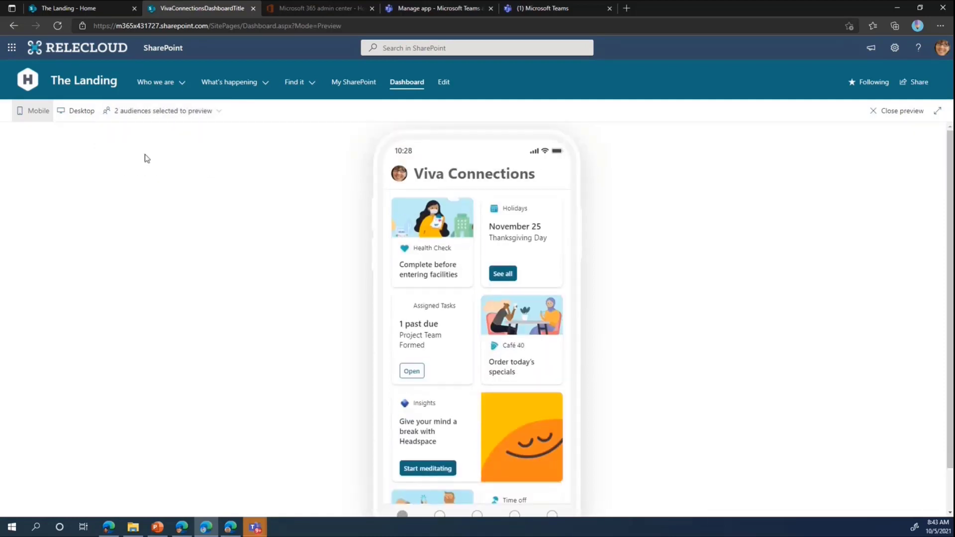
click(158, 111)
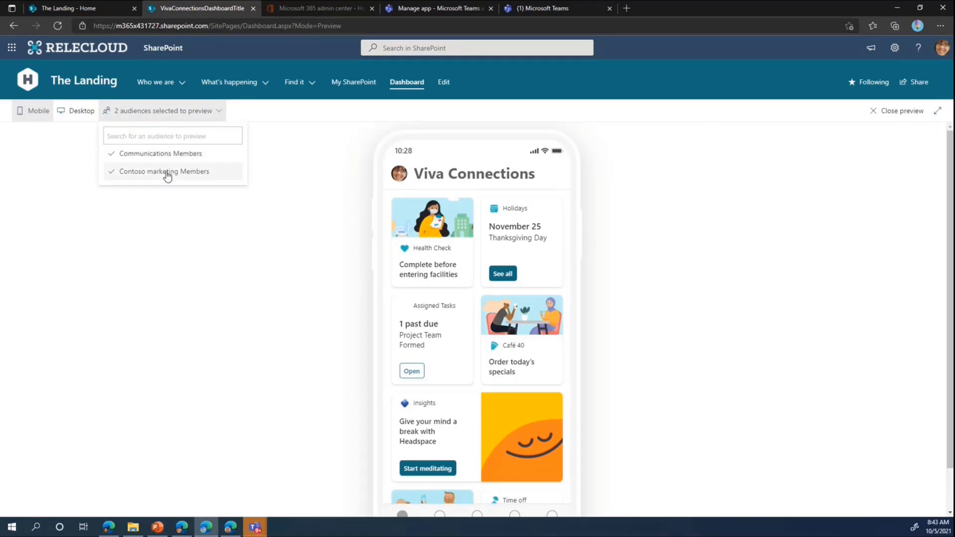
click(230, 234)
Step: Close the preview and discard the unsaved dashboard edits
click(884, 114)
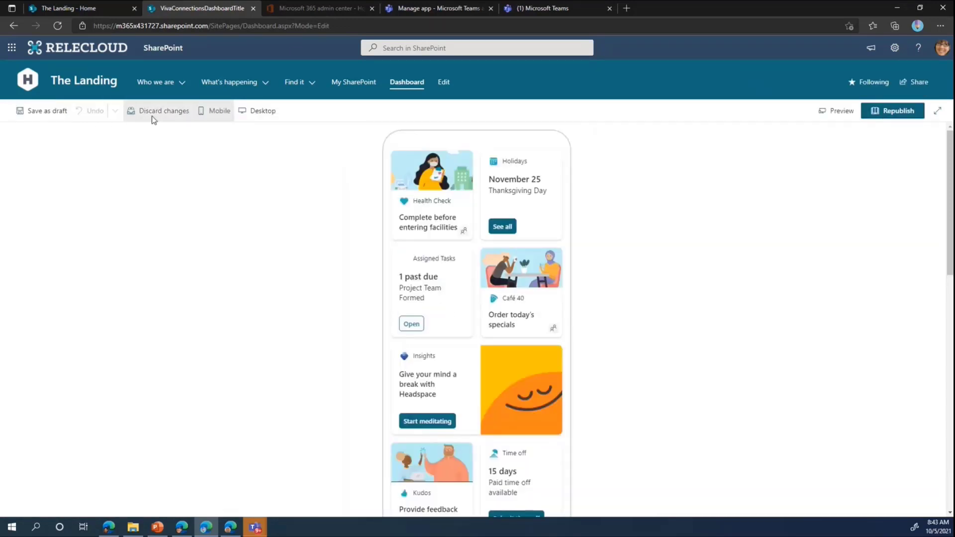
click(152, 116)
click(486, 300)
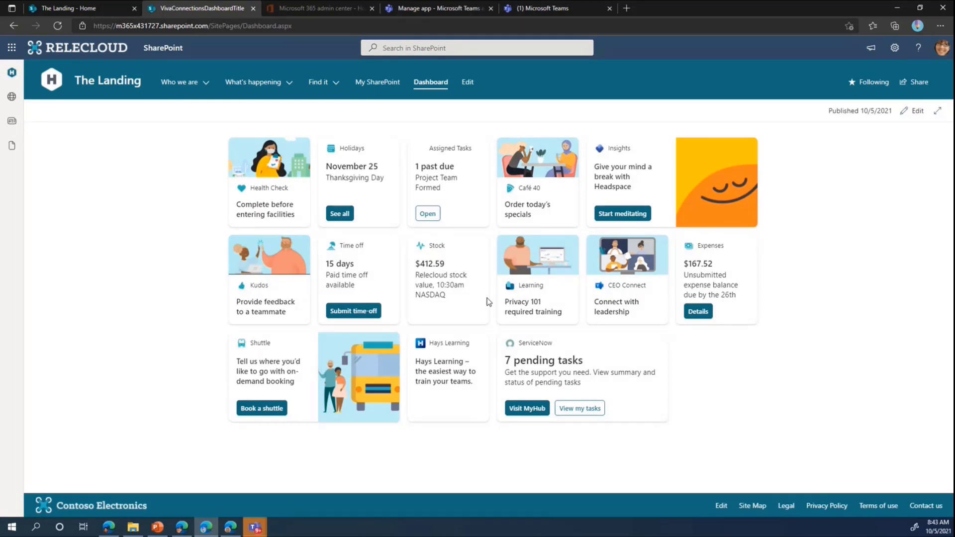
Step: In Manage apps, search 'viva' and open Viva Connections (Preview)
click(231, 528)
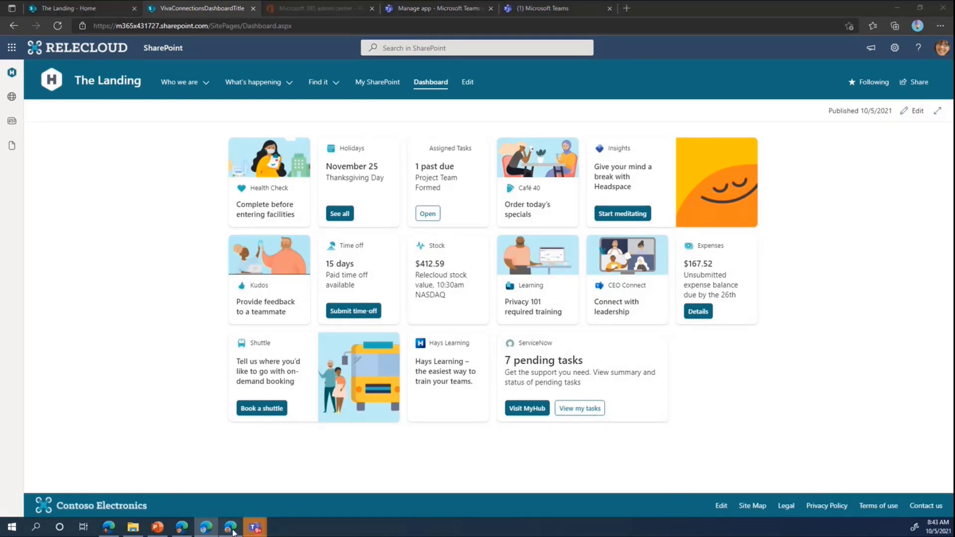
click(231, 529)
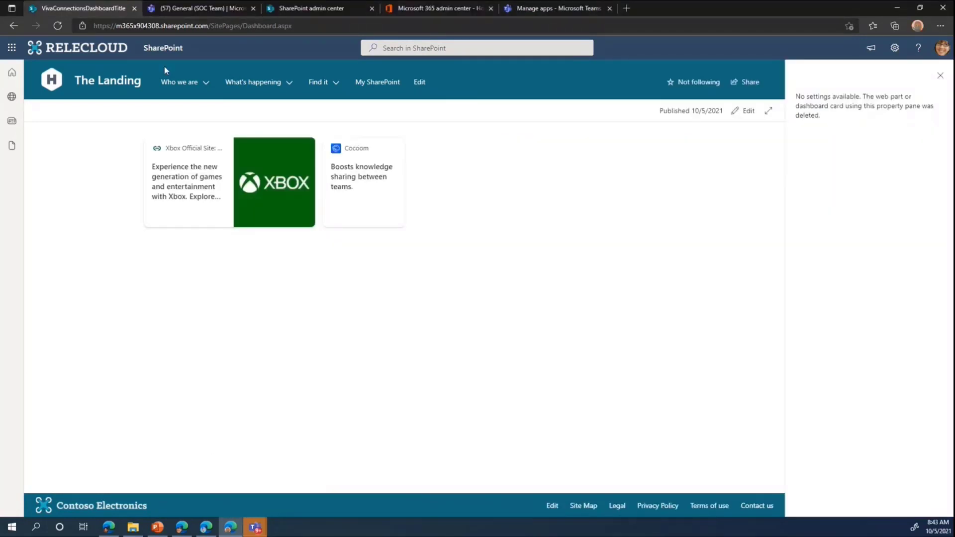
click(531, 10)
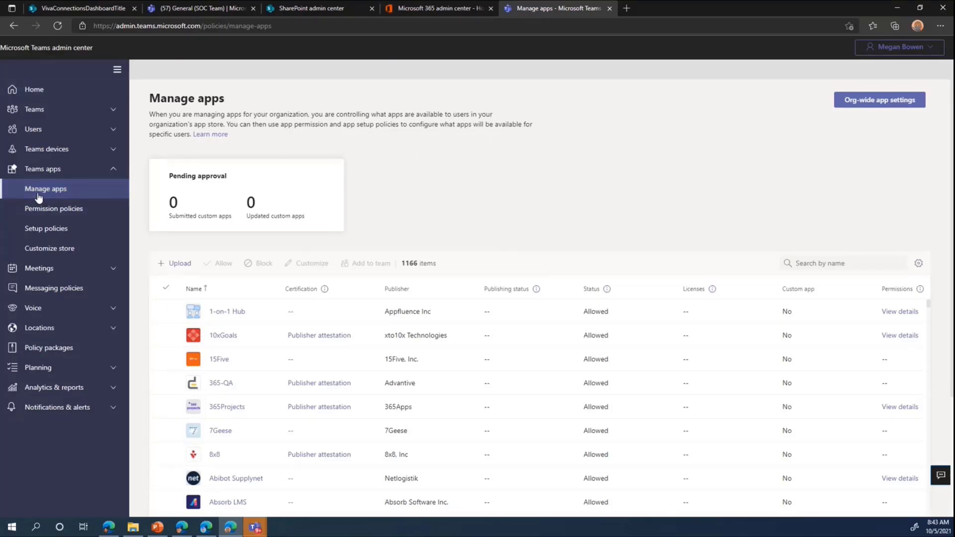
click(839, 263)
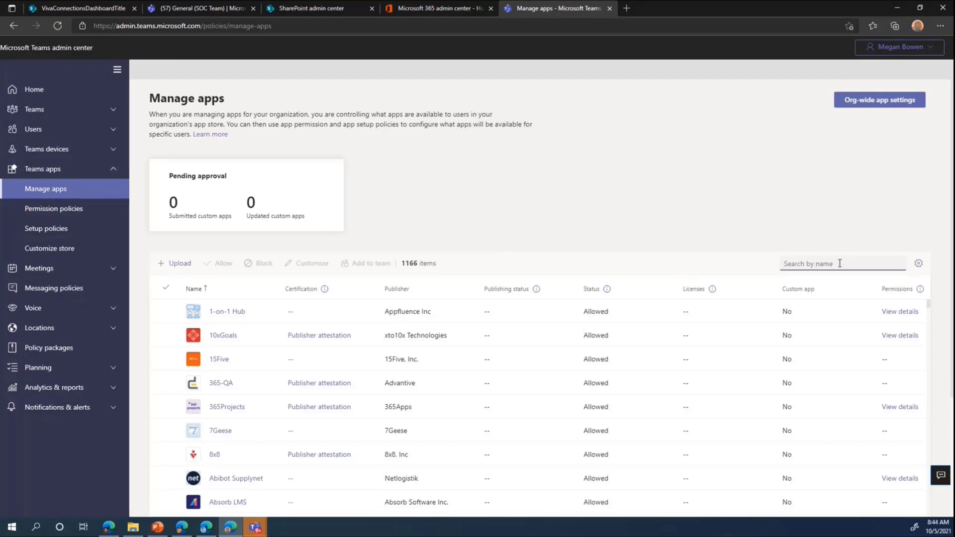
text(viva)
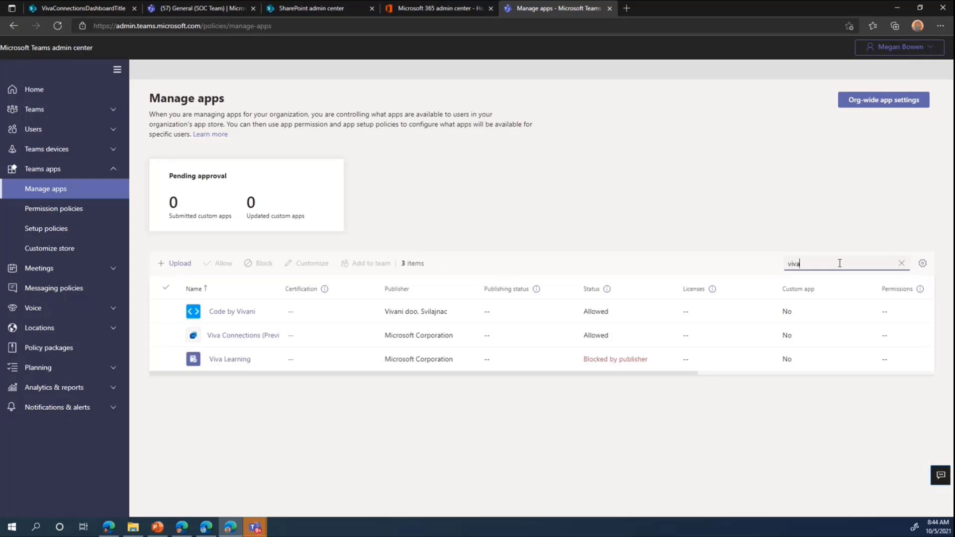
click(235, 337)
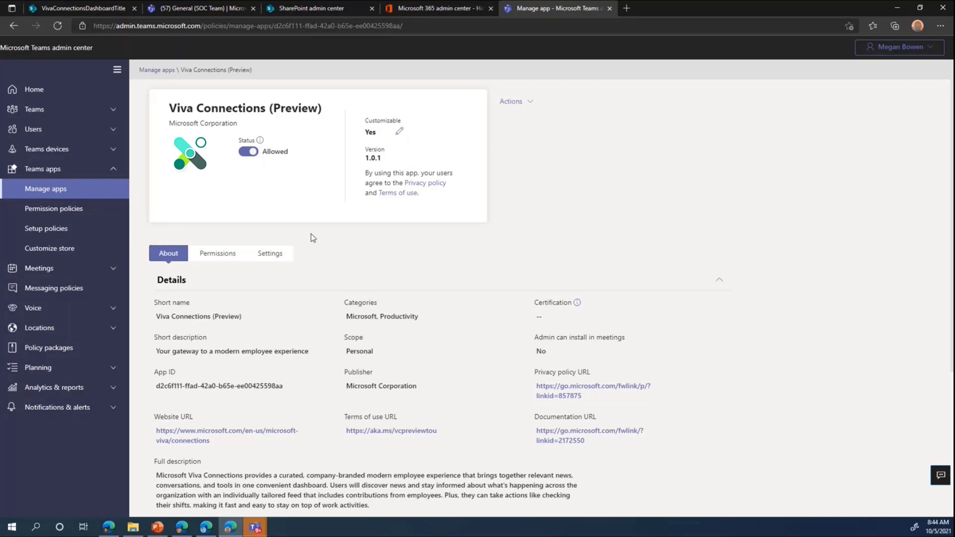
scroll(340, 418, down, 2)
scroll(340, 416, up, 2)
Step: Set short name Relecloud with Relecloud Color.png and Relecloud mono.png as color and outline icons
click(399, 134)
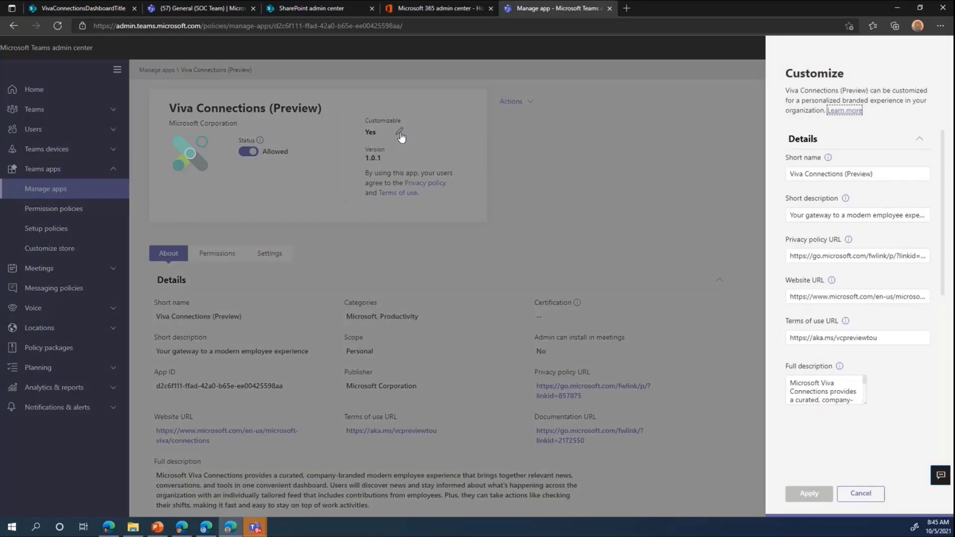
drag(892, 173, 769, 184)
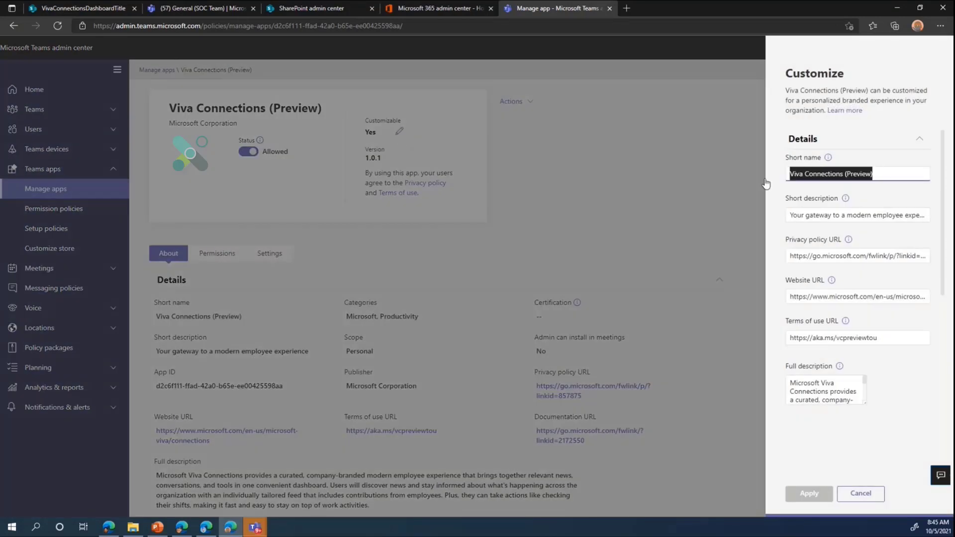
text(Re)
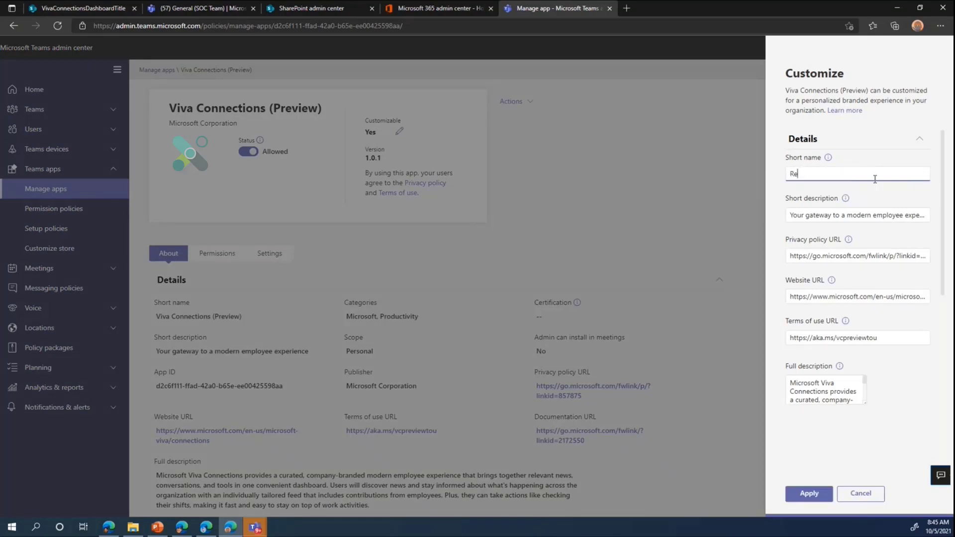
text(lecloud)
scroll(876, 299, down, 5)
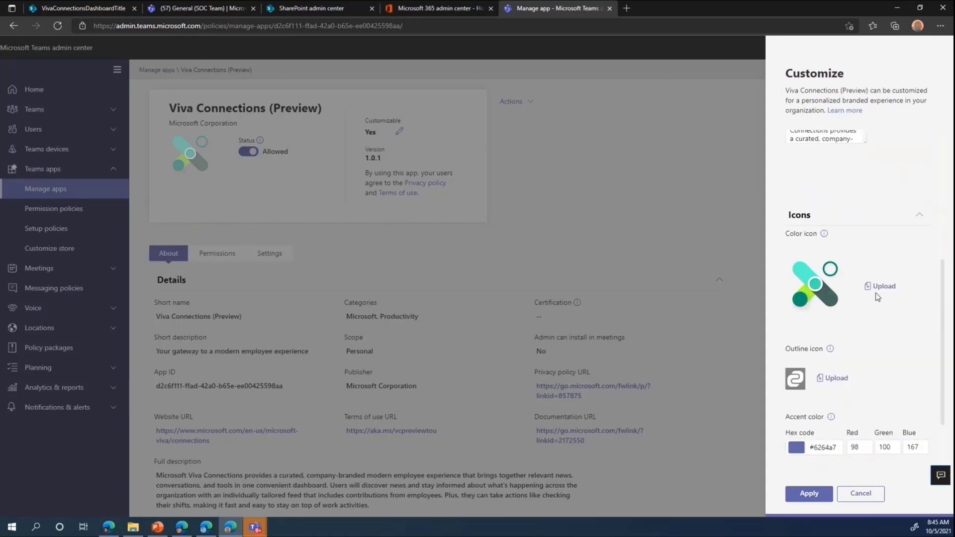
click(877, 291)
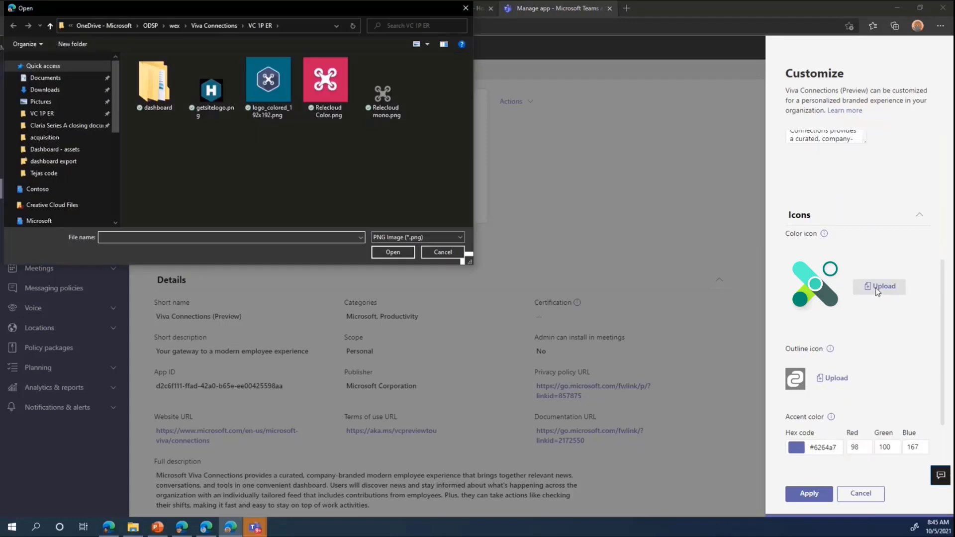
click(326, 102)
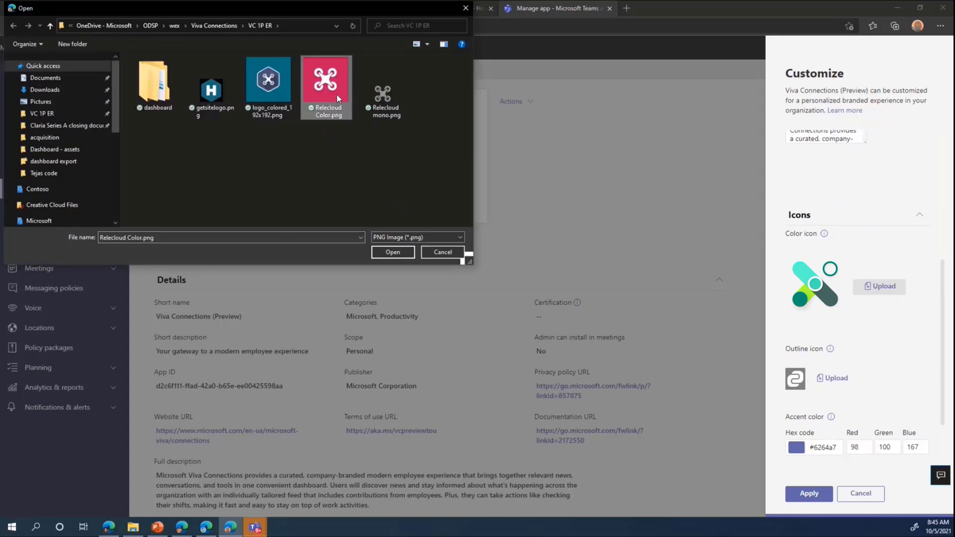
click(404, 255)
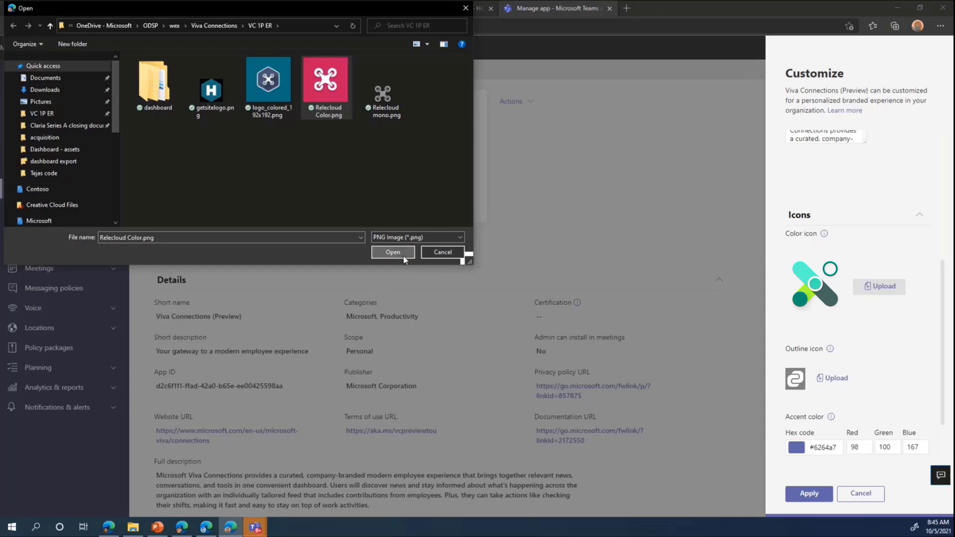
click(836, 379)
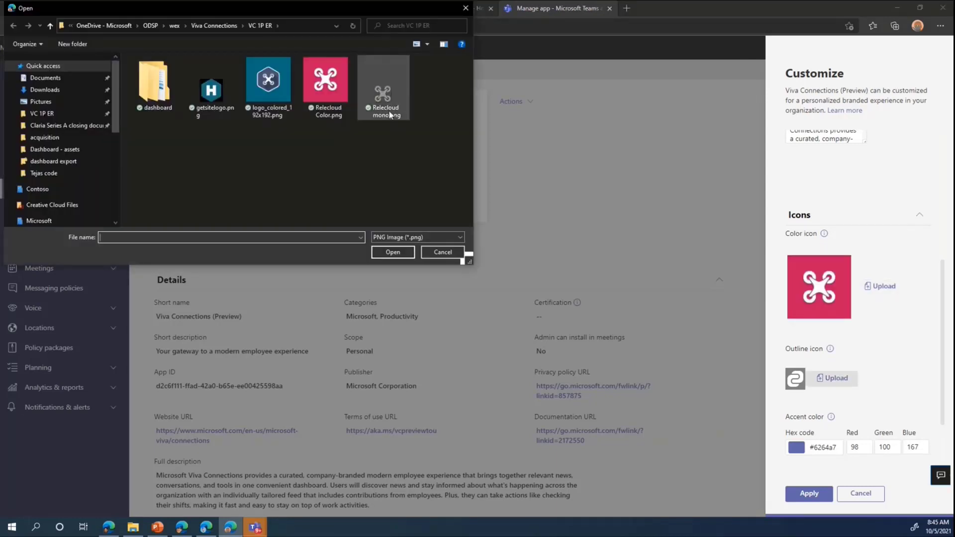
click(390, 115)
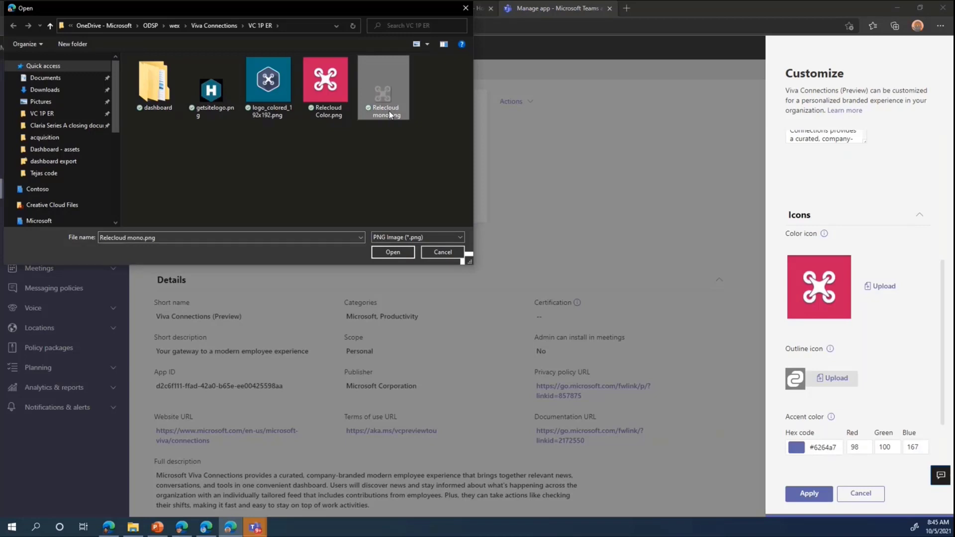
click(393, 252)
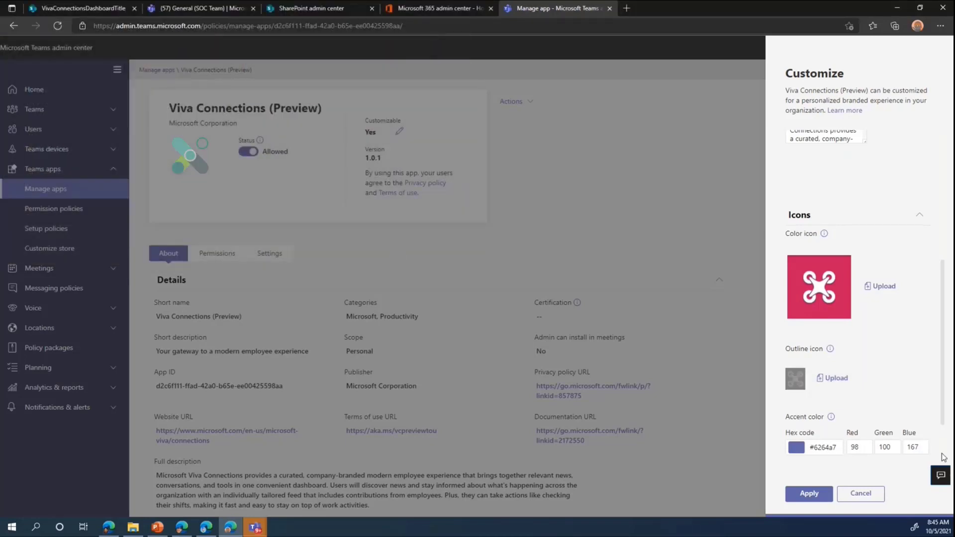
Step: Set accent colour #25baba, apply the customizations, and publish the app
double_click(823, 446)
key(ctrl+a)
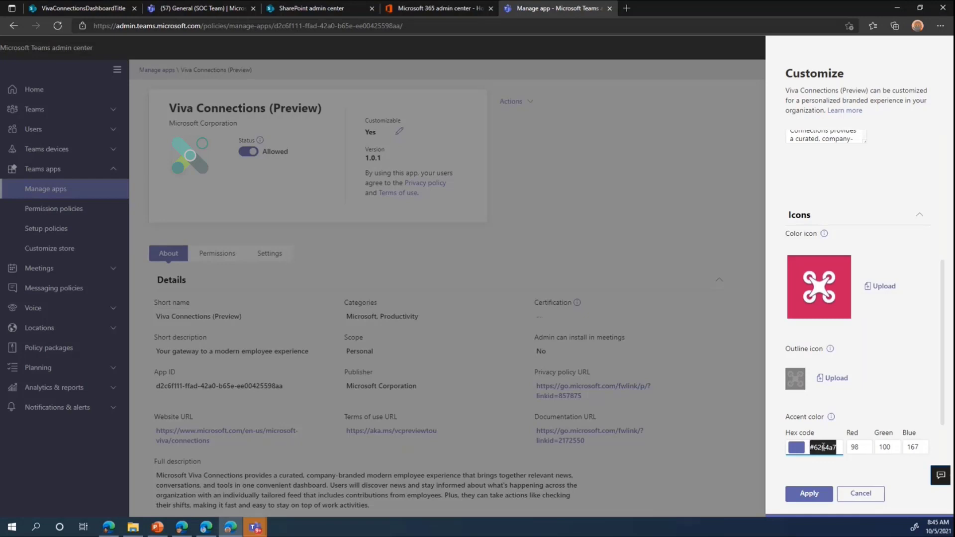
text(#)
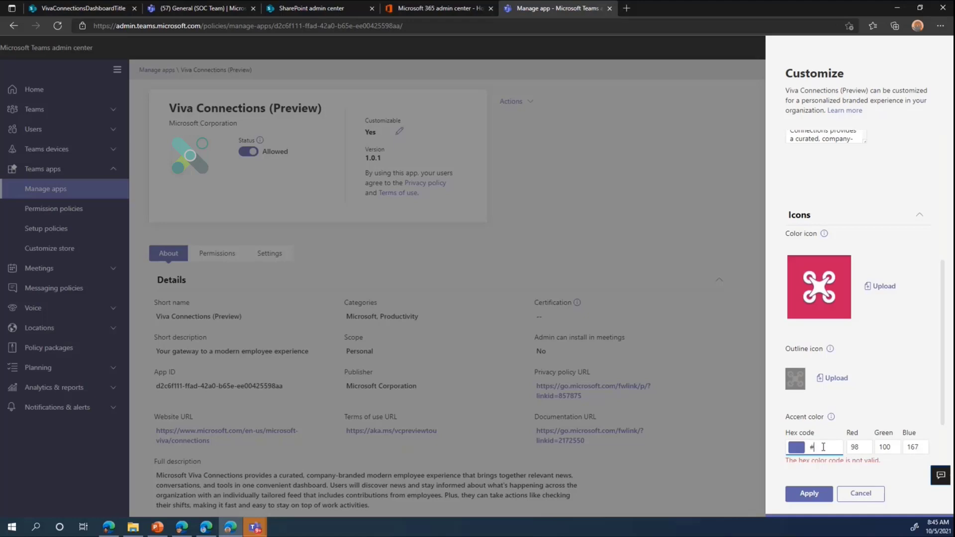
text(25baba)
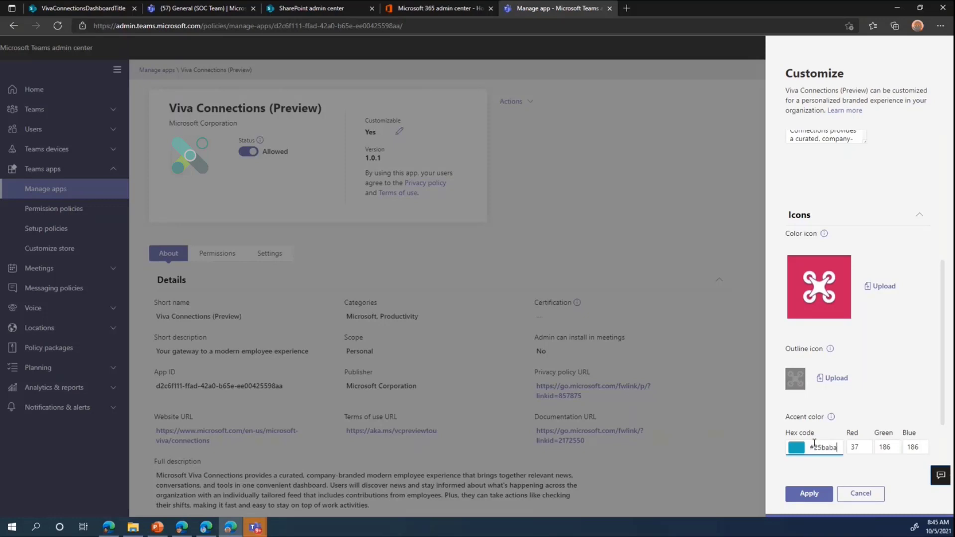
click(809, 494)
click(542, 309)
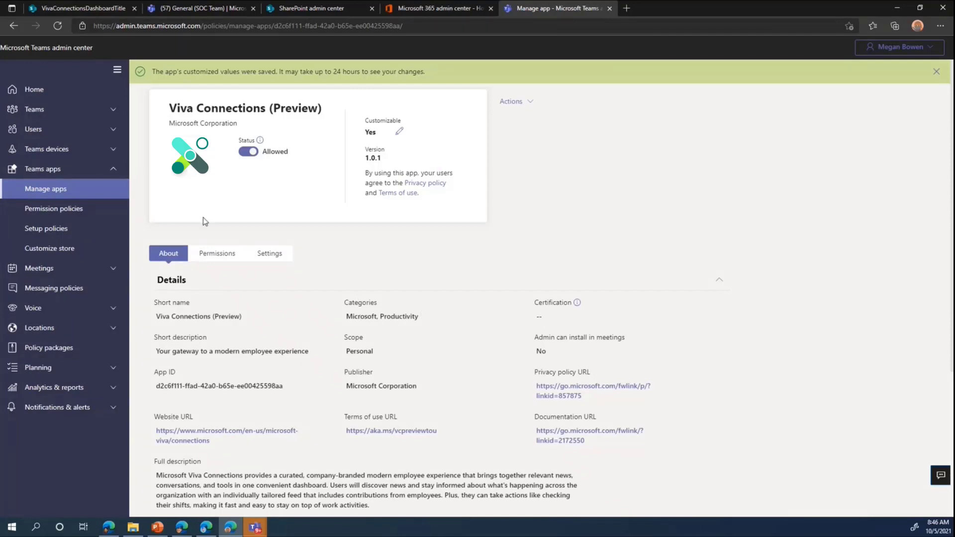
Step: Reload the page and open the Global (Org-wide default) app setup policy
click(56, 27)
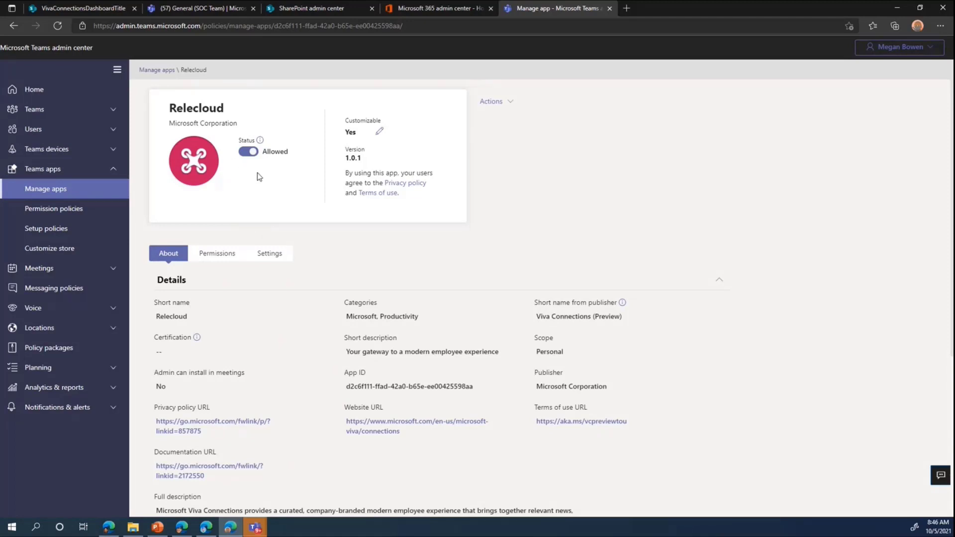
click(78, 233)
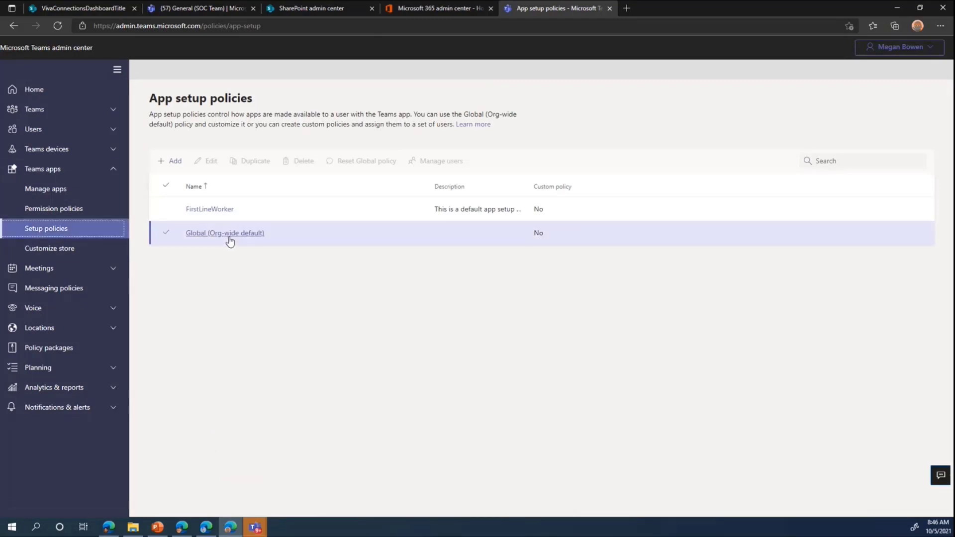
click(229, 238)
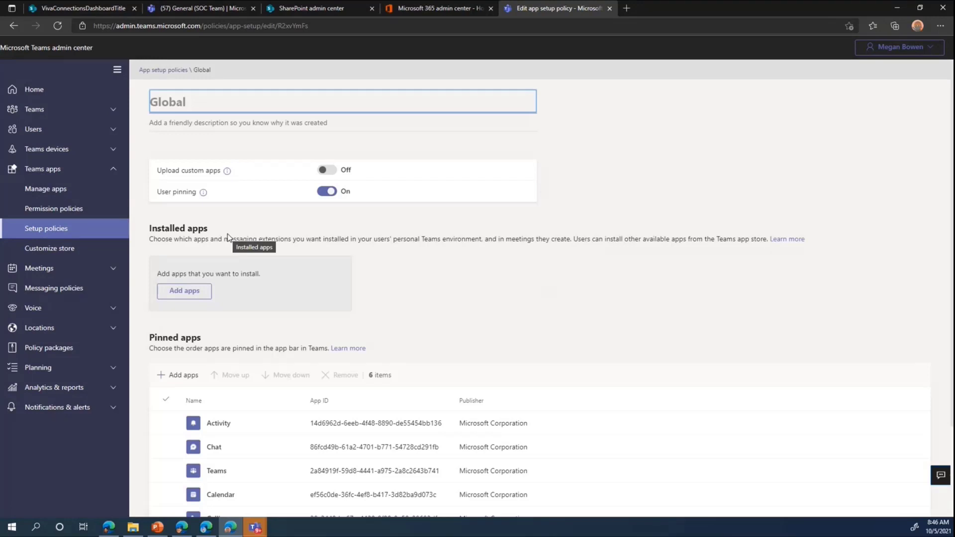
scroll(215, 455, down, 2)
scroll(204, 365, up, 2)
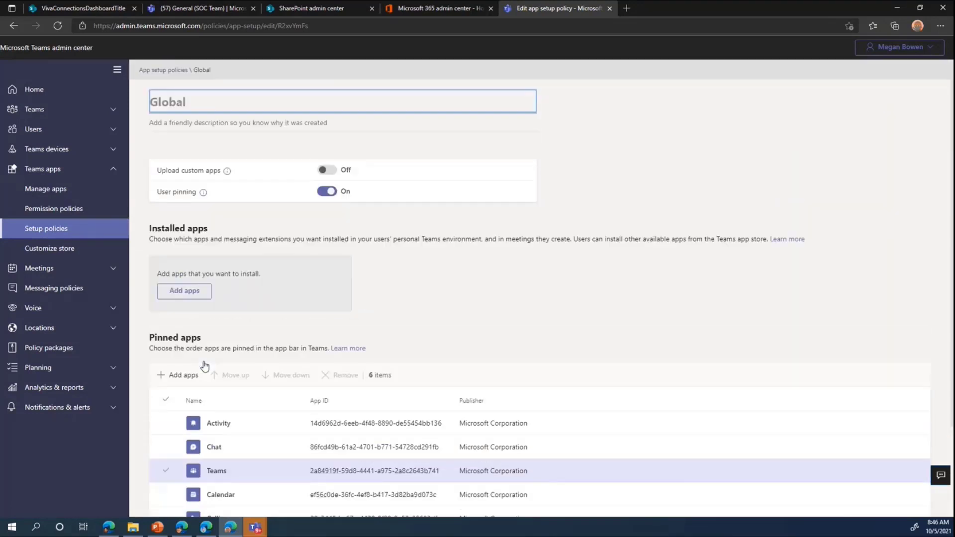
Step: Add Relecloud to the policy's Installed apps
click(181, 295)
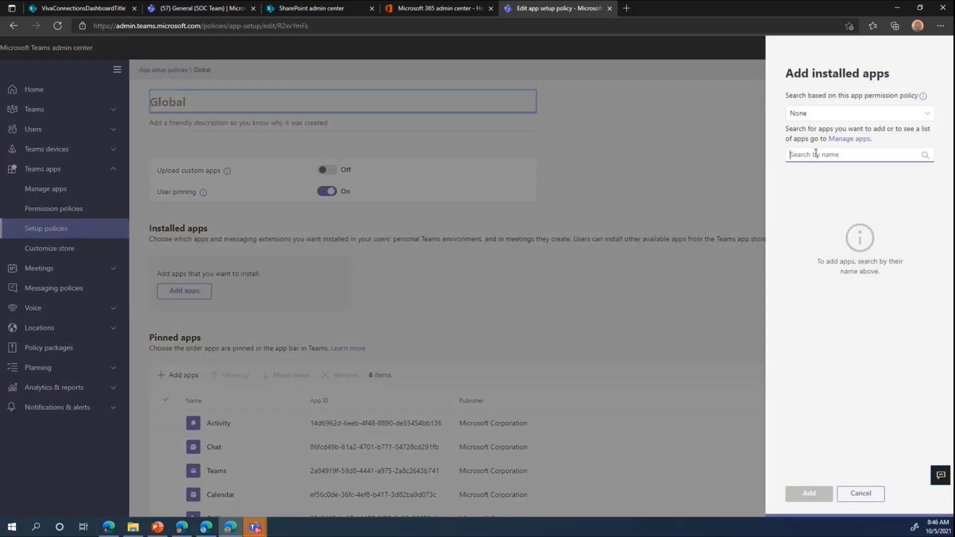
text(rele)
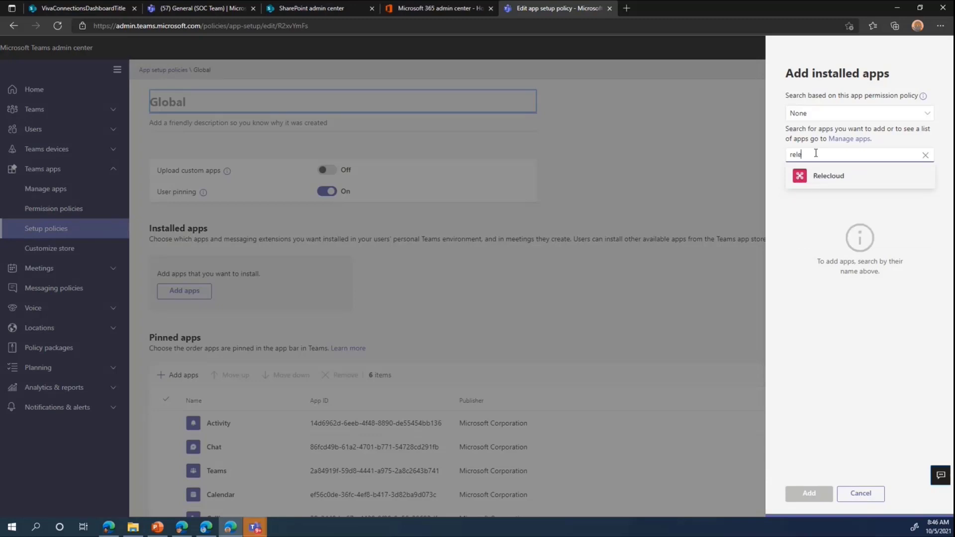
mouse_move(821, 179)
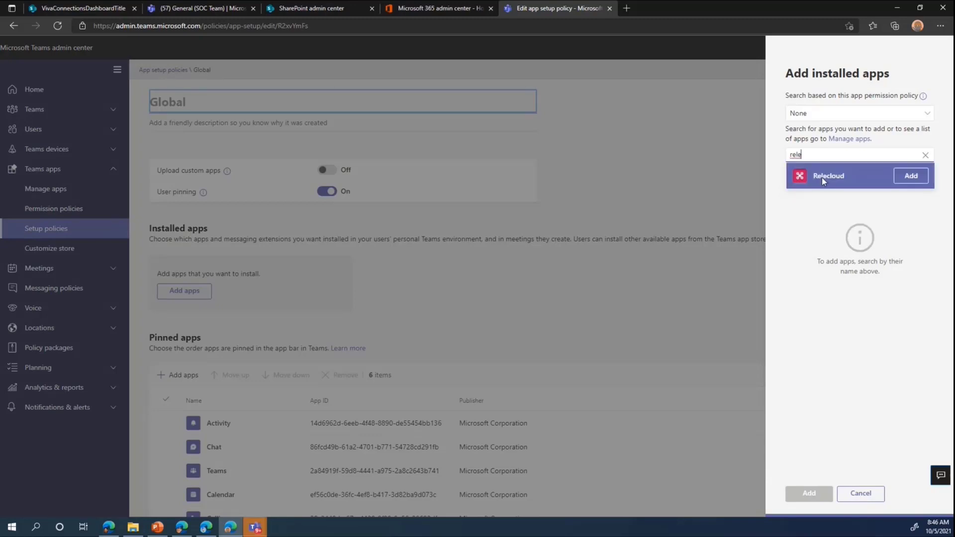
click(910, 175)
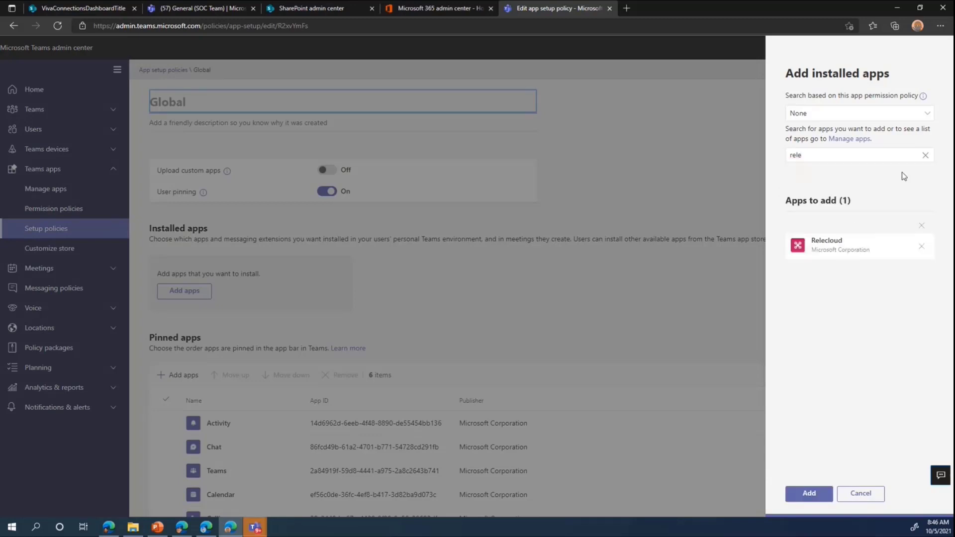
click(821, 493)
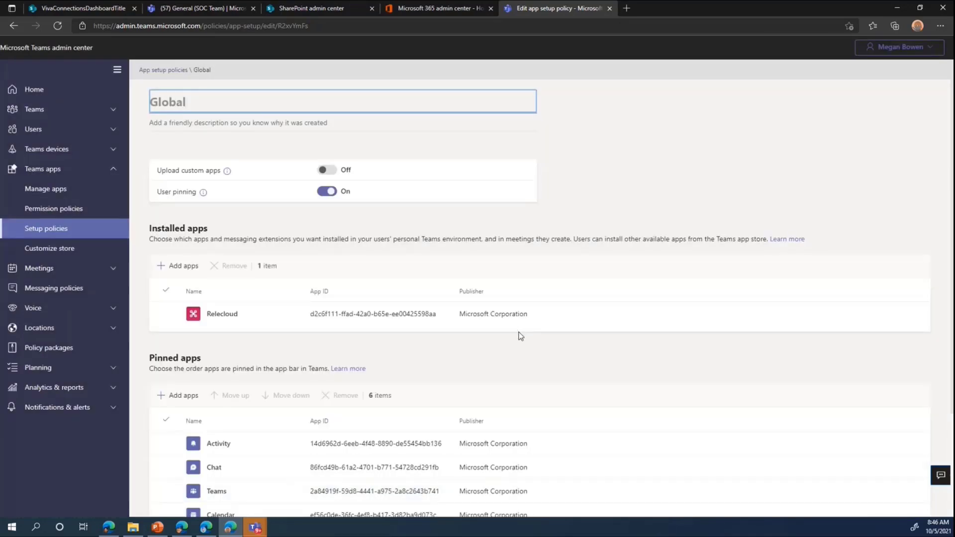
scroll(520, 336, down, 1)
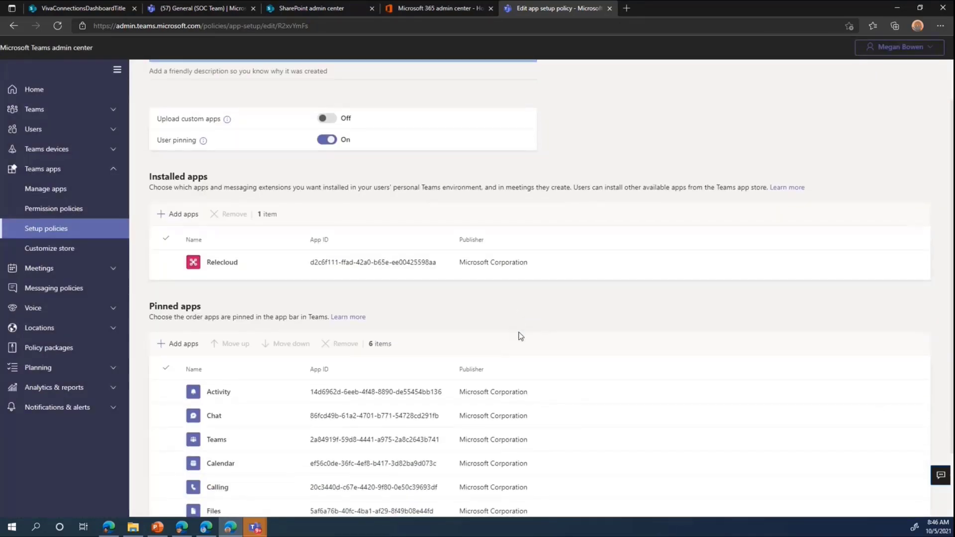
scroll(520, 336, down, 2)
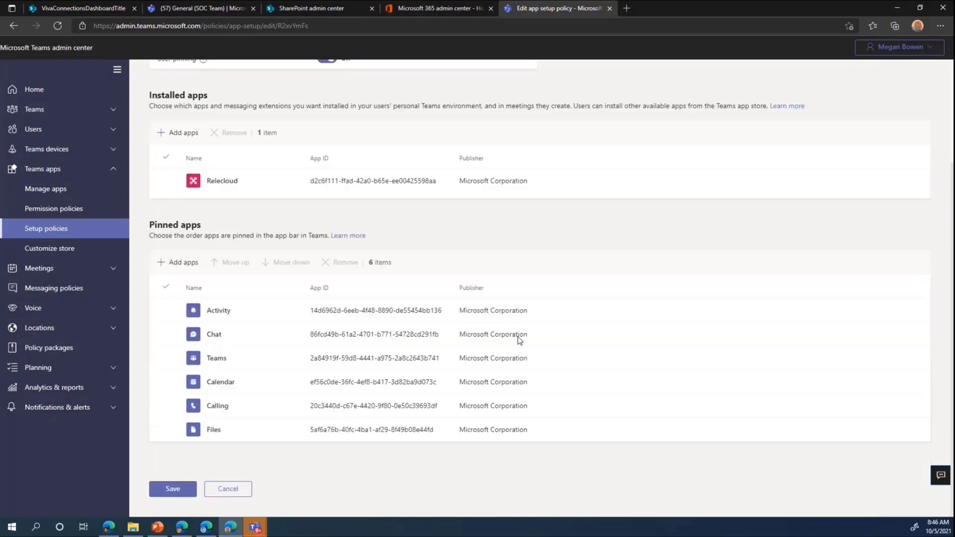
Step: Add Relecloud to the policy's Pinned apps
click(178, 264)
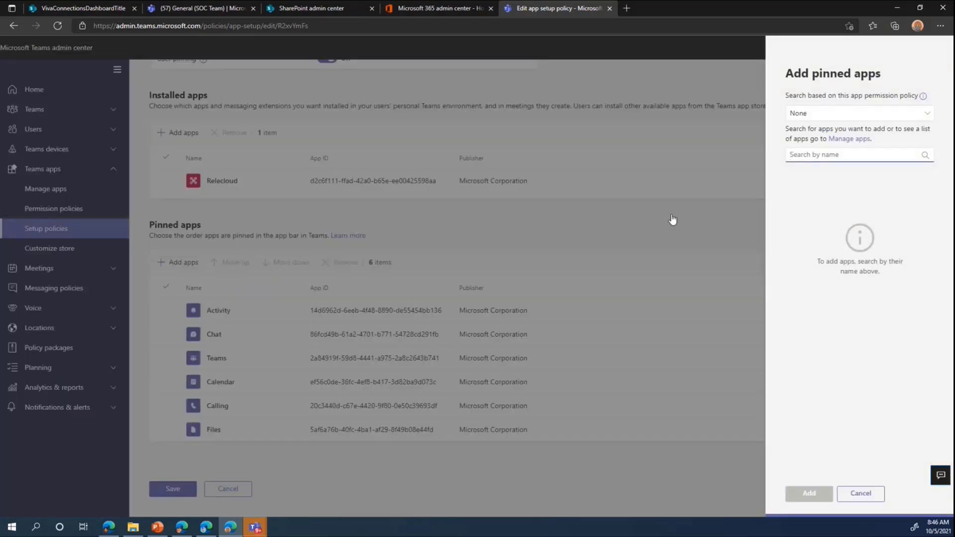
text(rele)
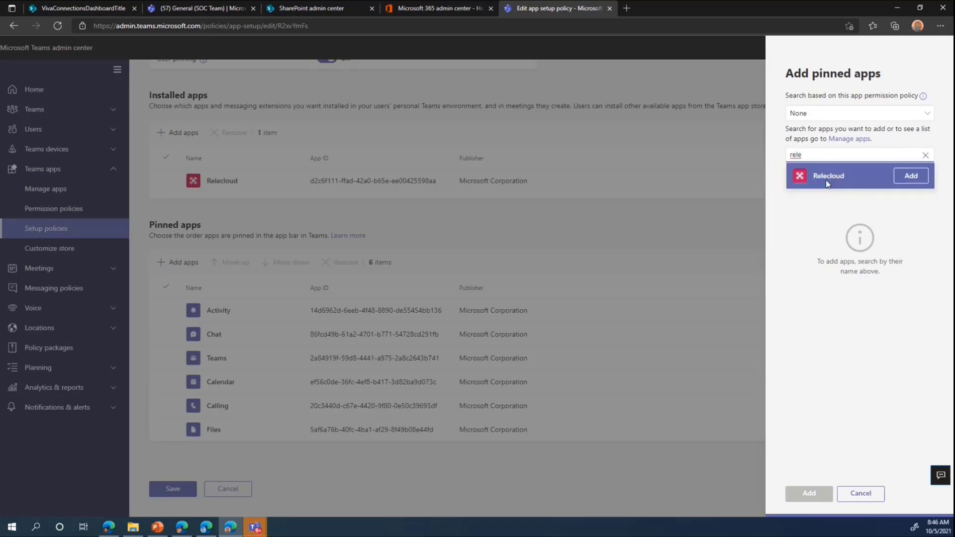
click(919, 181)
click(807, 494)
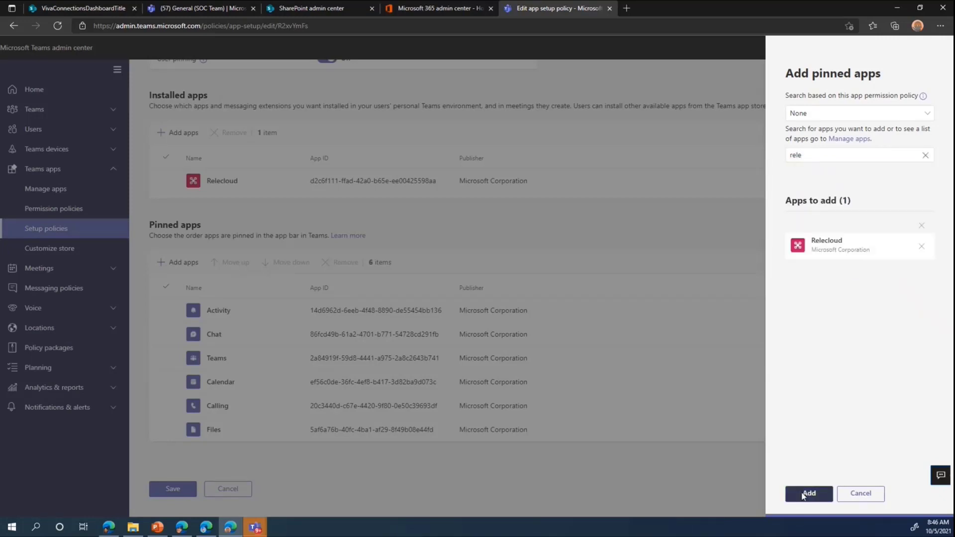
Step: Move Relecloud to the top of the pinned apps and save the Global policy
click(270, 457)
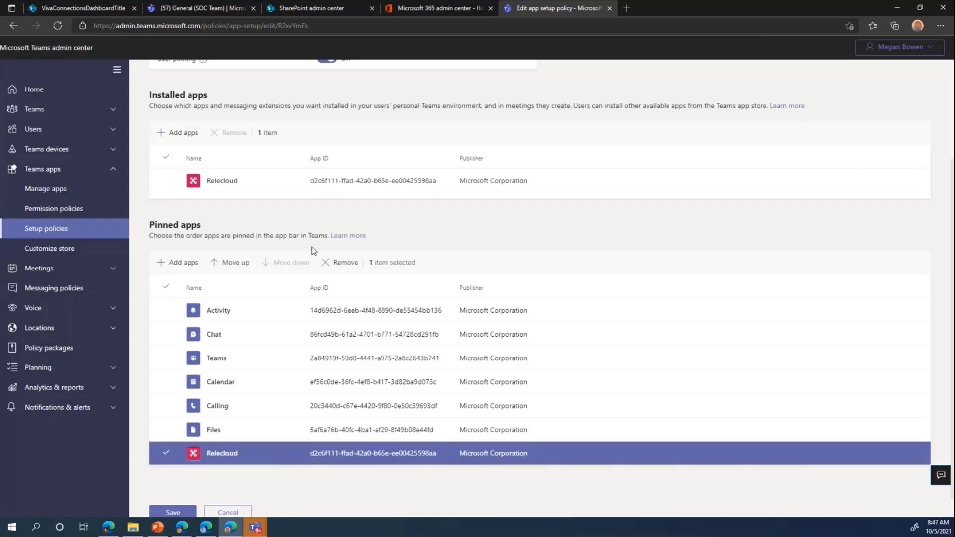
click(220, 268)
click(220, 269)
click(220, 268)
click(220, 269)
click(221, 268)
click(221, 268)
click(171, 511)
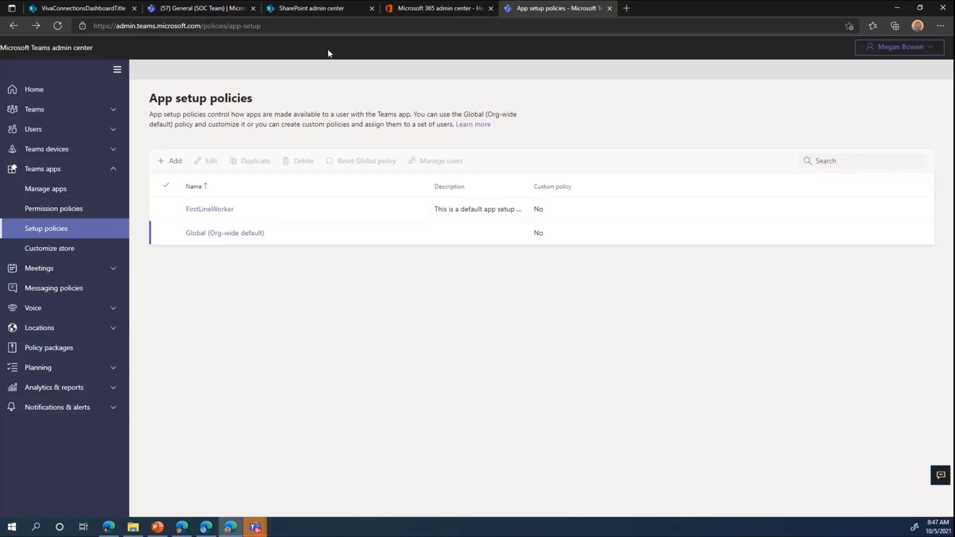
Step: Reload Teams on the web, then bring The Landing dashboard window to the front
click(206, 11)
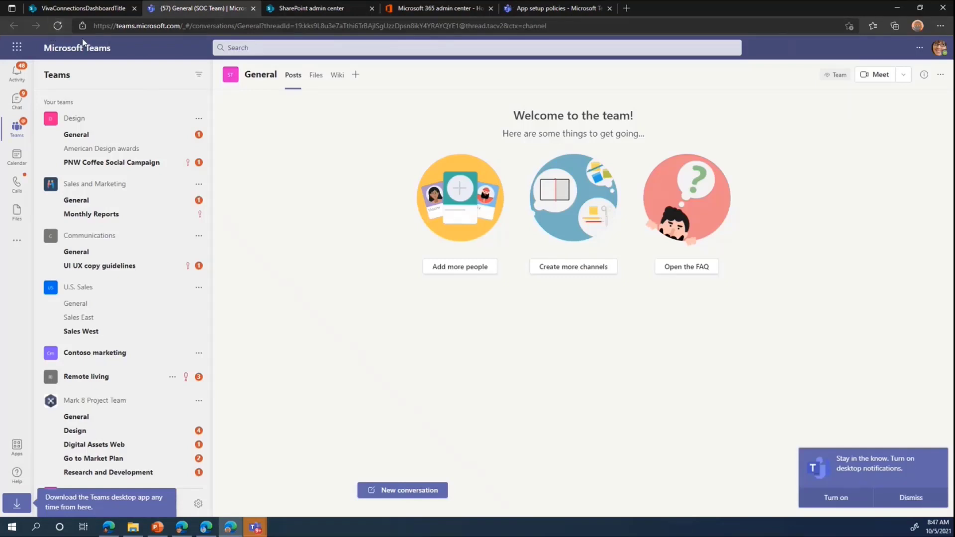
click(58, 29)
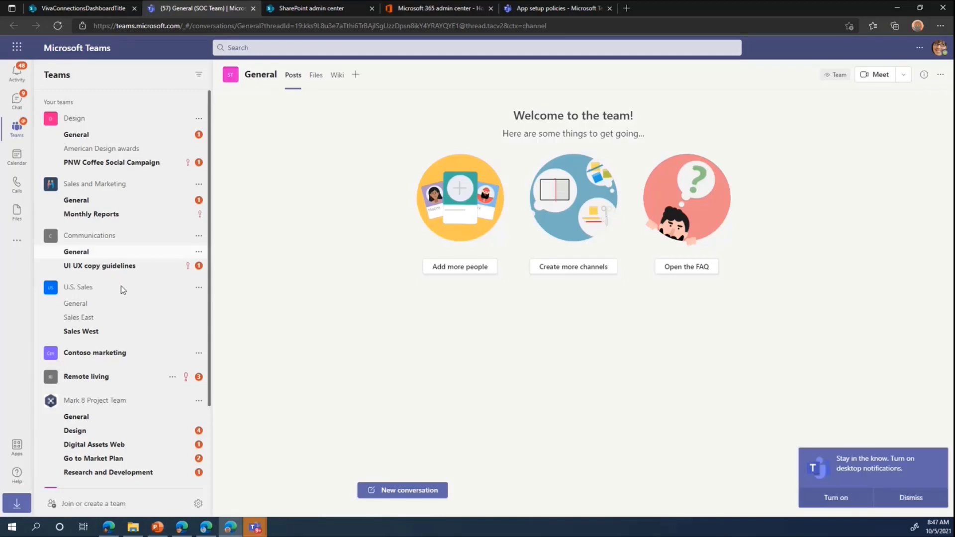
mouse_move(209, 532)
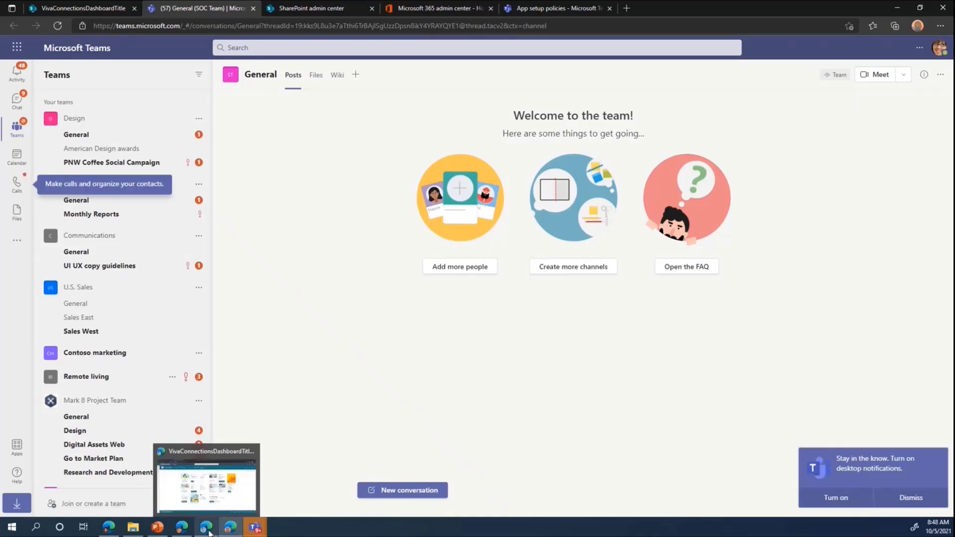
click(206, 480)
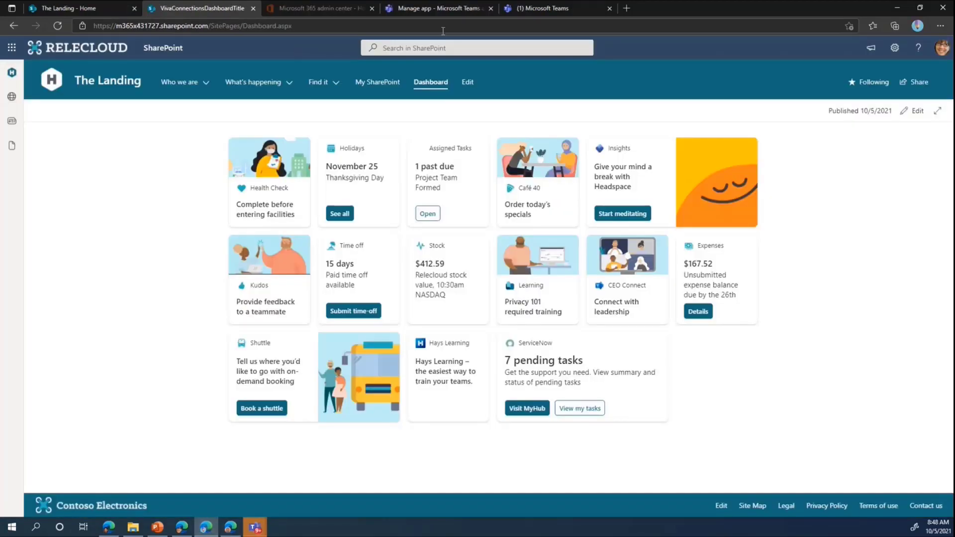
Step: Switch to the Microsoft Teams tab to see The Landing inside the Relecloud app
click(557, 8)
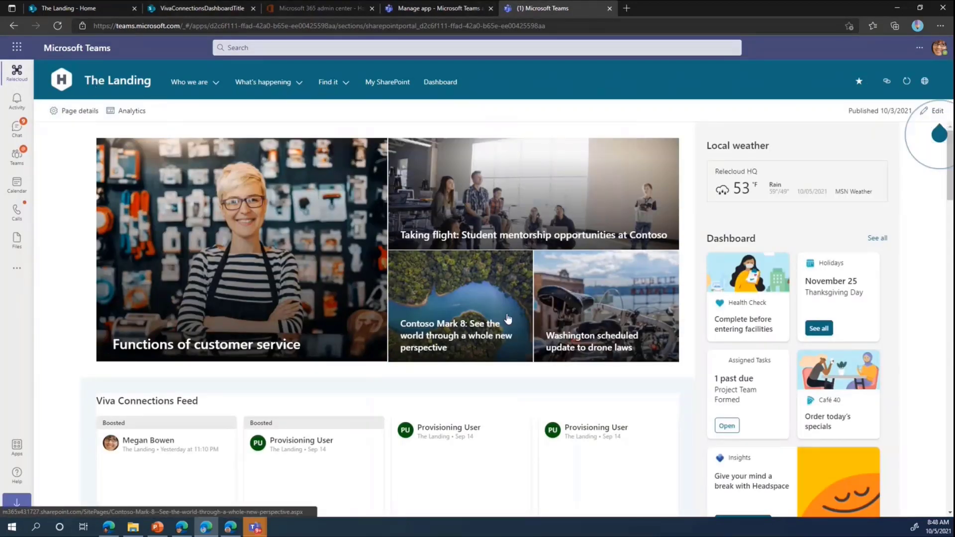
Step: Browse the Relecloud navigation panel's Quick Access and Organizational Info sections, then close it
click(21, 81)
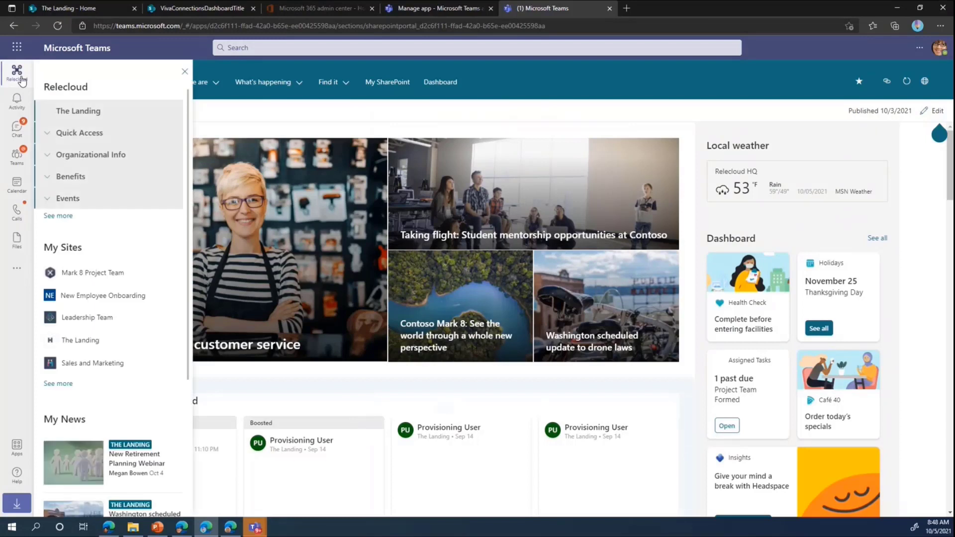
click(47, 134)
click(47, 287)
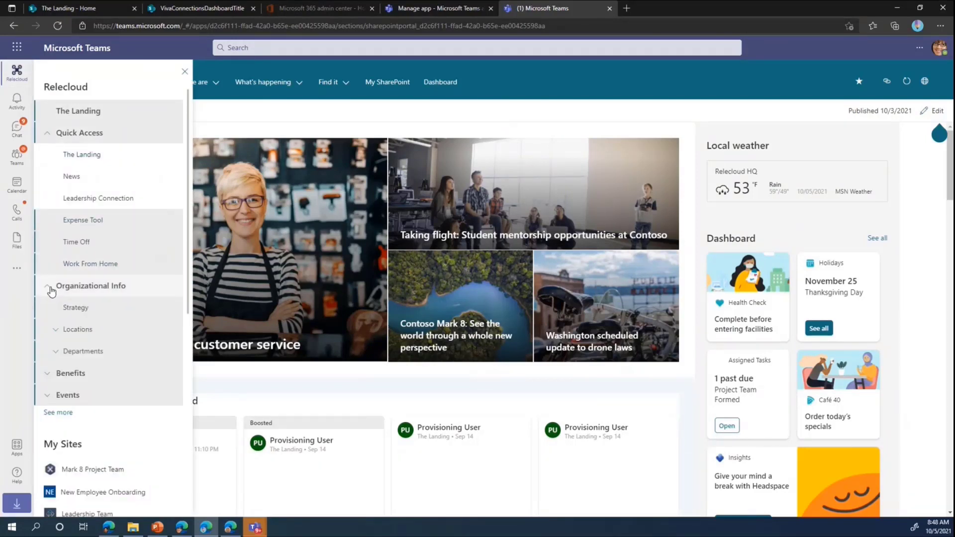
click(49, 132)
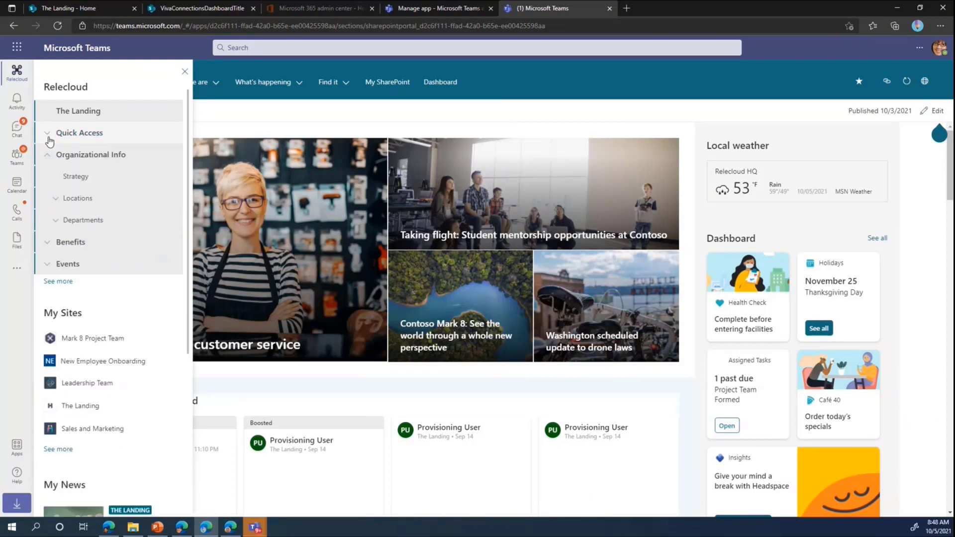
scroll(85, 301, down, 4)
scroll(111, 295, up, 3)
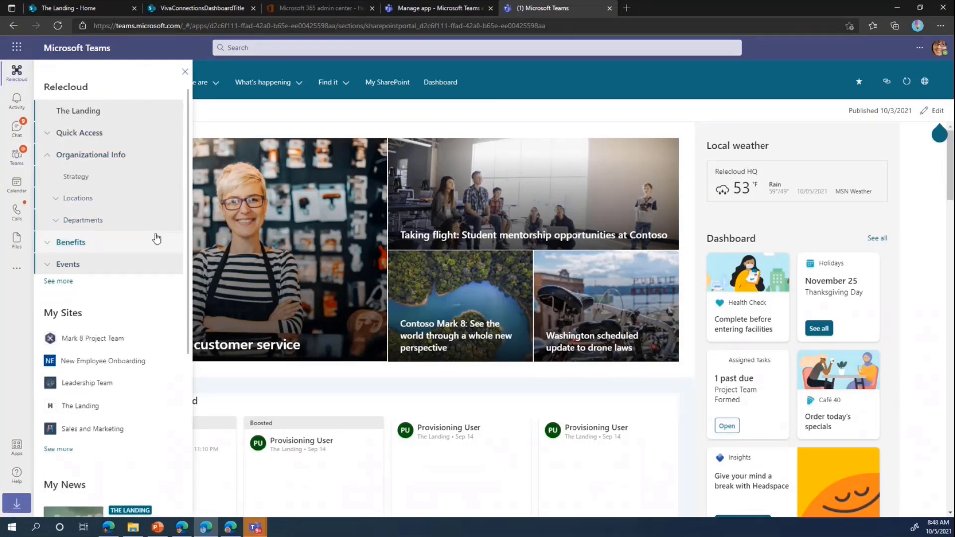
scroll(111, 267, down, 5)
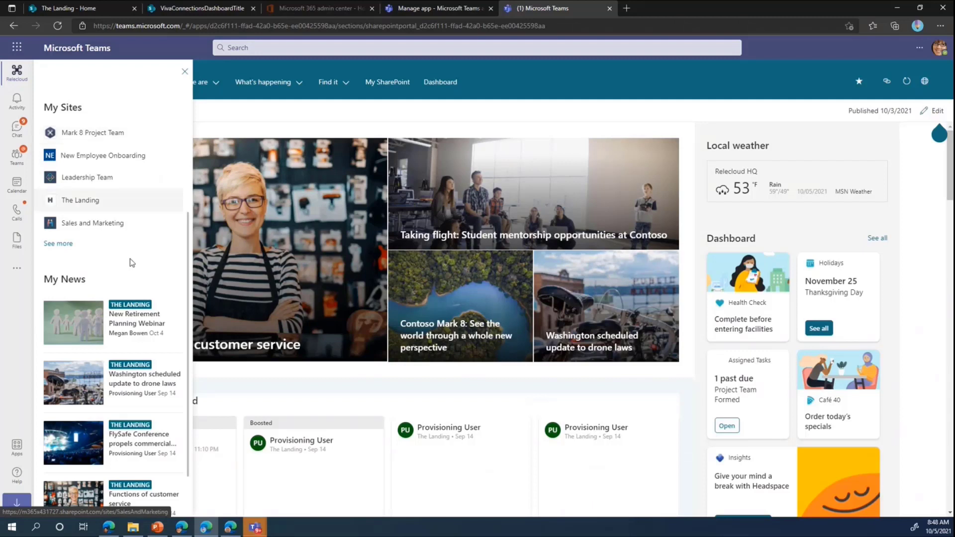
scroll(80, 209, down, 2)
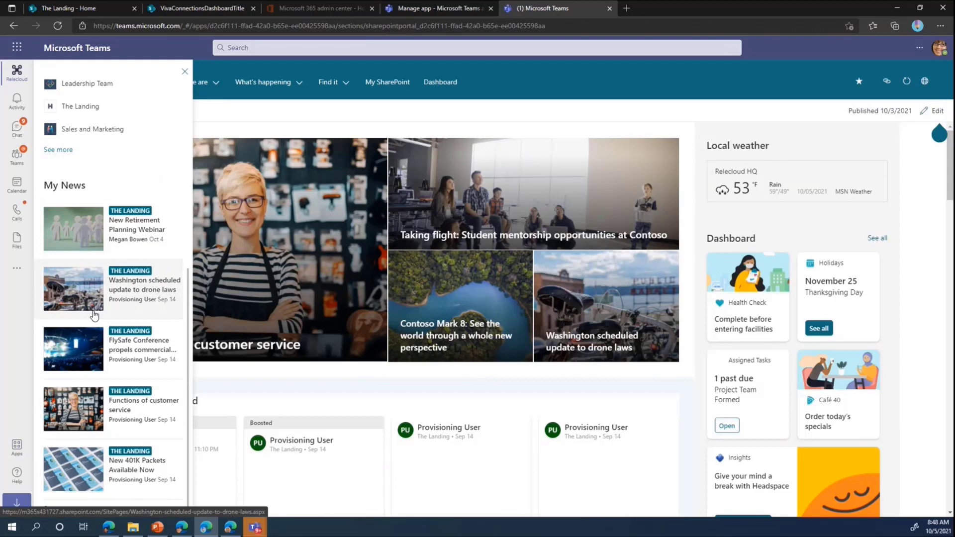
click(184, 72)
Step: Open and close the Relecloud sites and news list to return to The Landing home page
click(17, 77)
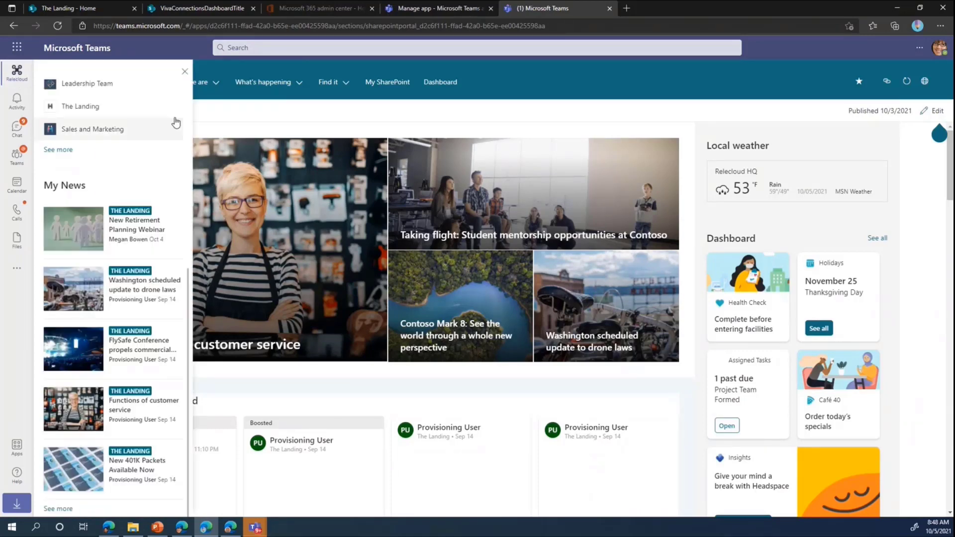
click(10, 75)
click(4, 74)
click(7, 74)
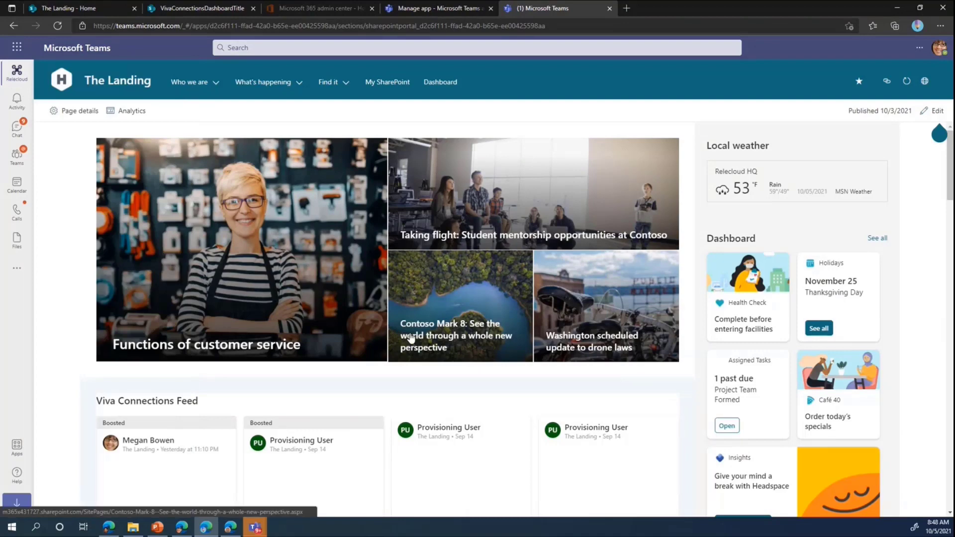
scroll(407, 338, down, 1)
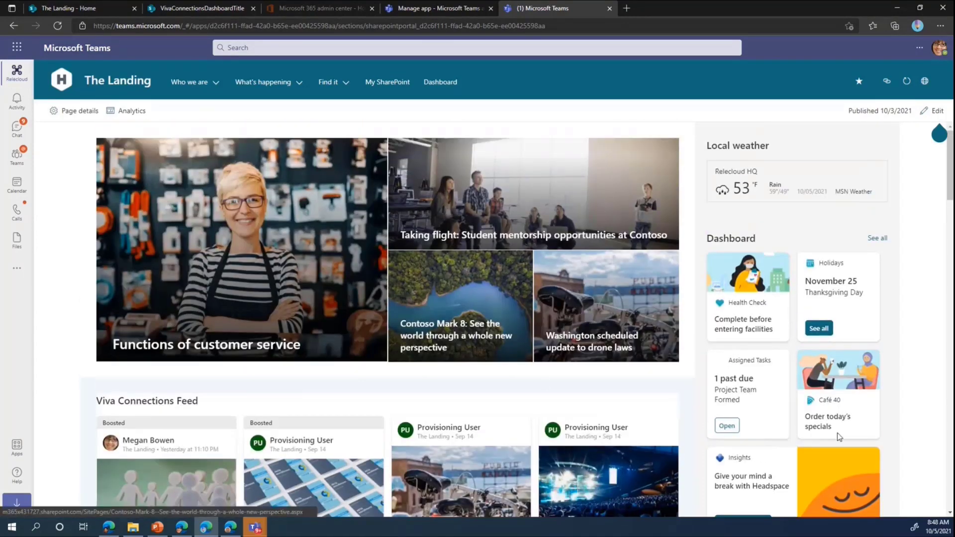
scroll(837, 433, down, 1)
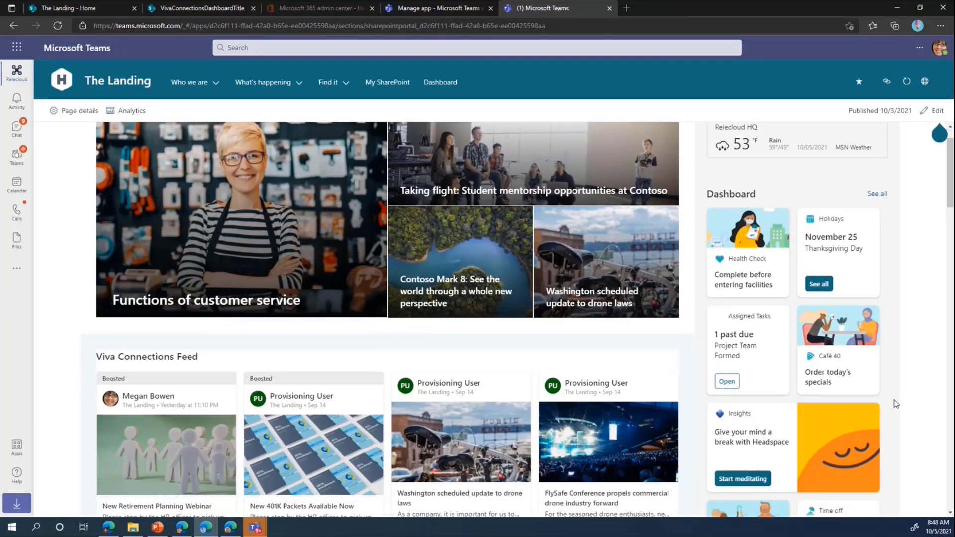
scroll(793, 328, down, 3)
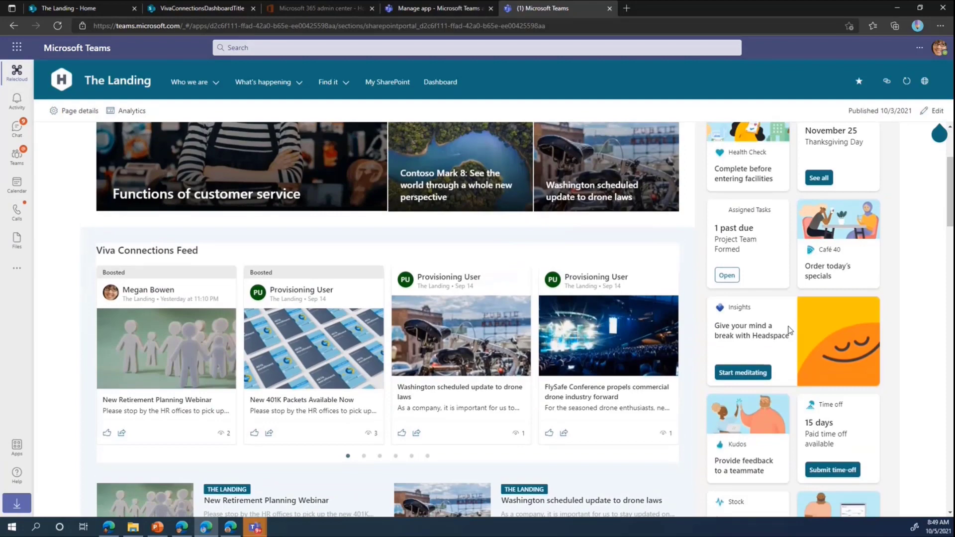
scroll(789, 330, down, 5)
scroll(788, 330, down, 3)
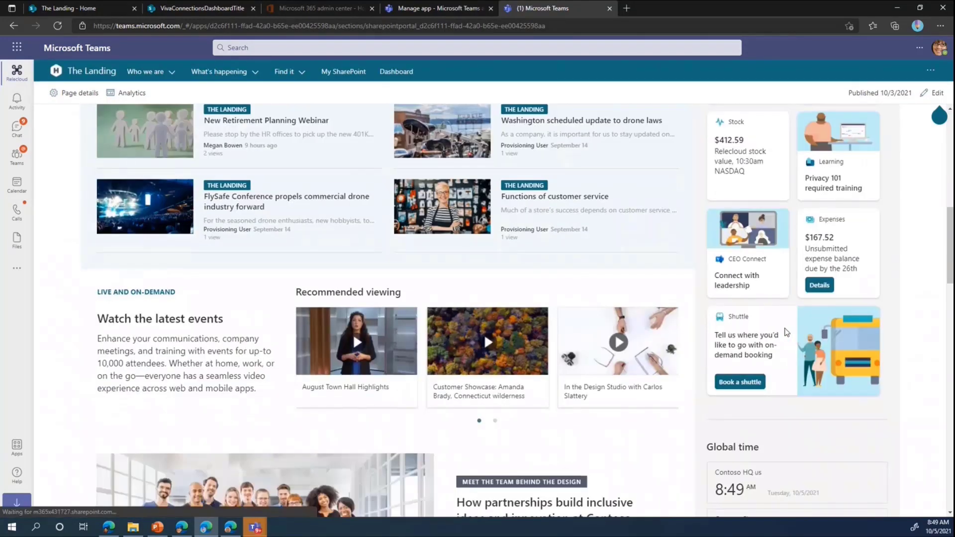
scroll(784, 330, up, 4)
scroll(784, 332, up, 4)
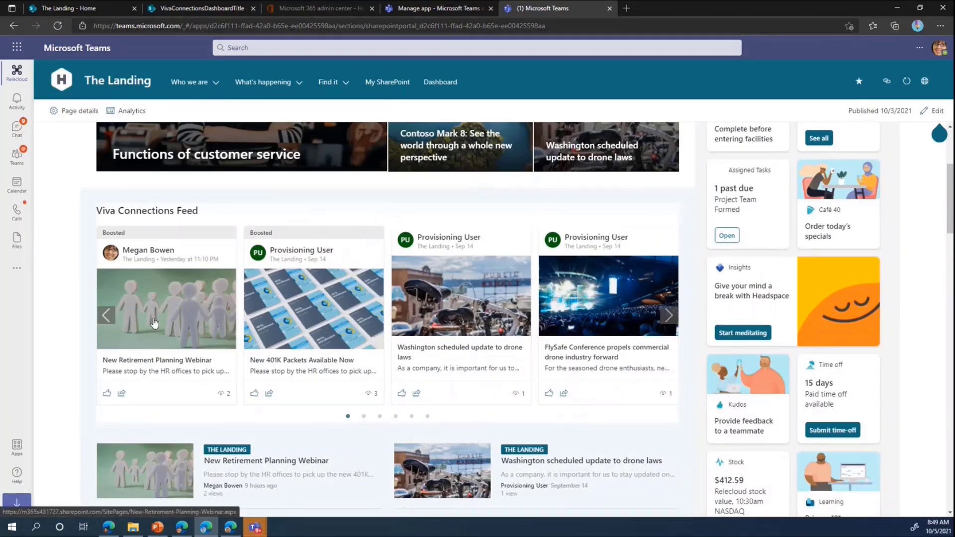
scroll(153, 325, up, 4)
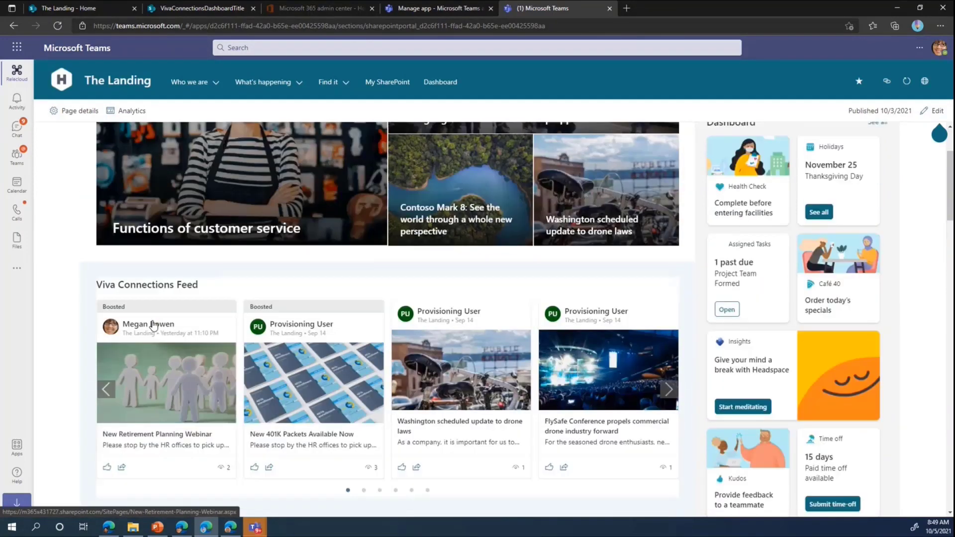
scroll(147, 325, up, 1)
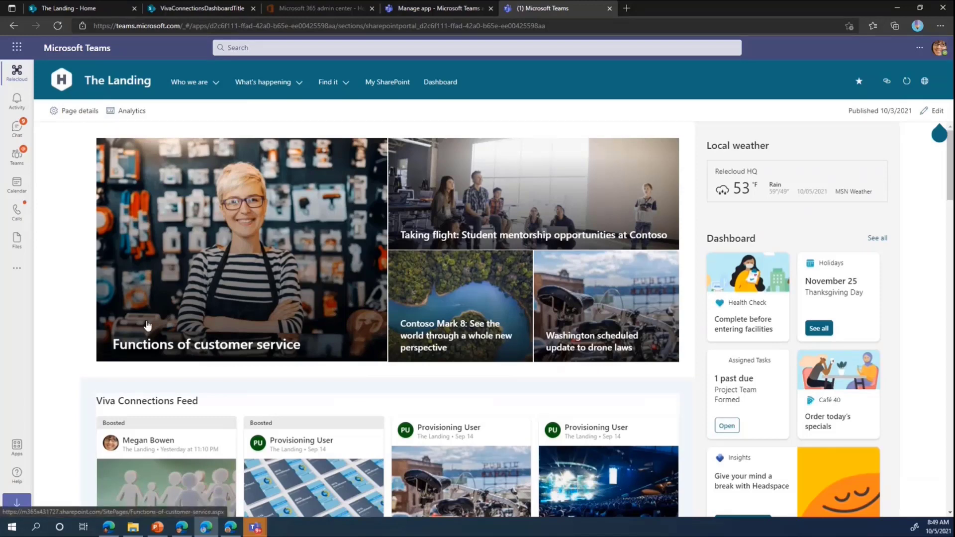
scroll(211, 395, down, 1)
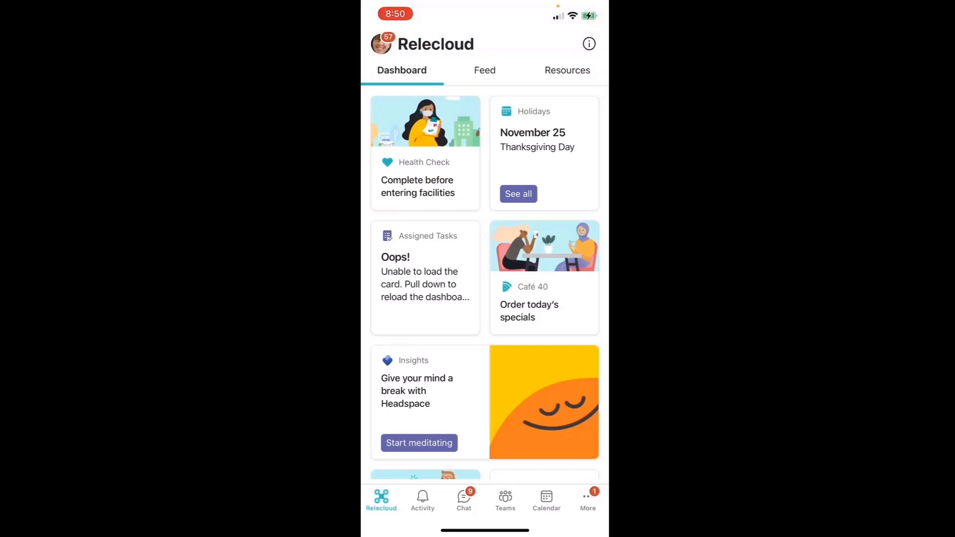
Step: View the full 2021 Holidays list from the dashboard card, close it, and switch to Feed
scroll(485, 286, down, 10)
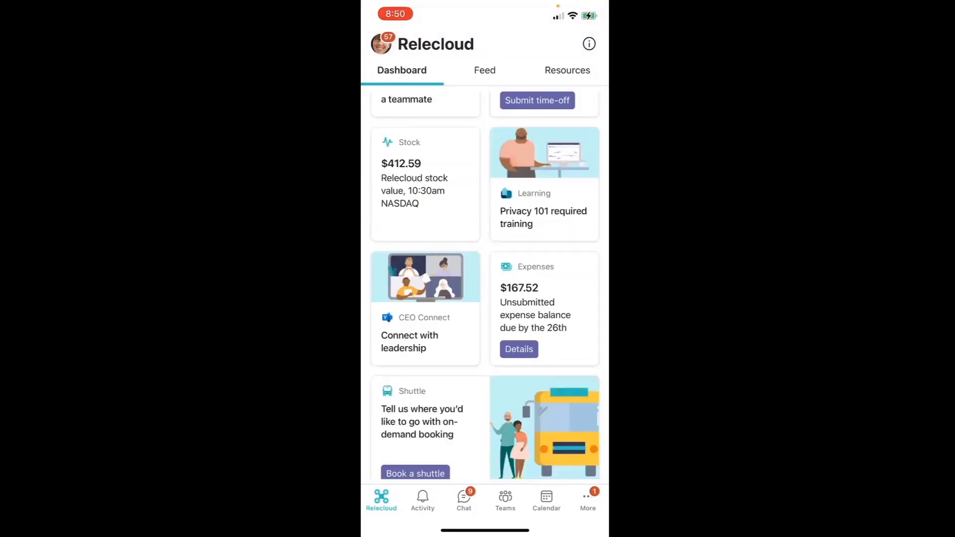
scroll(485, 286, down, 3)
scroll(485, 286, up, 9)
scroll(485, 285, up, 5)
click(518, 199)
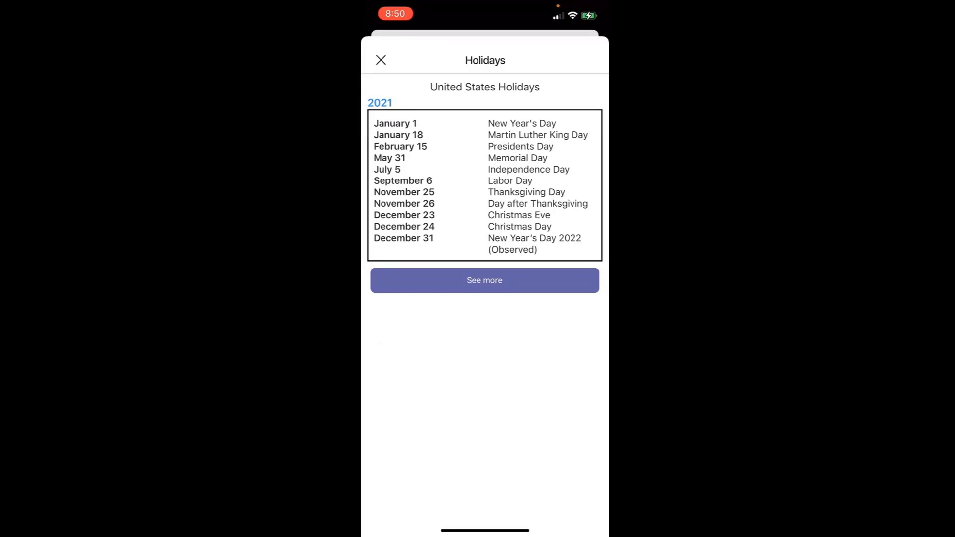
click(380, 60)
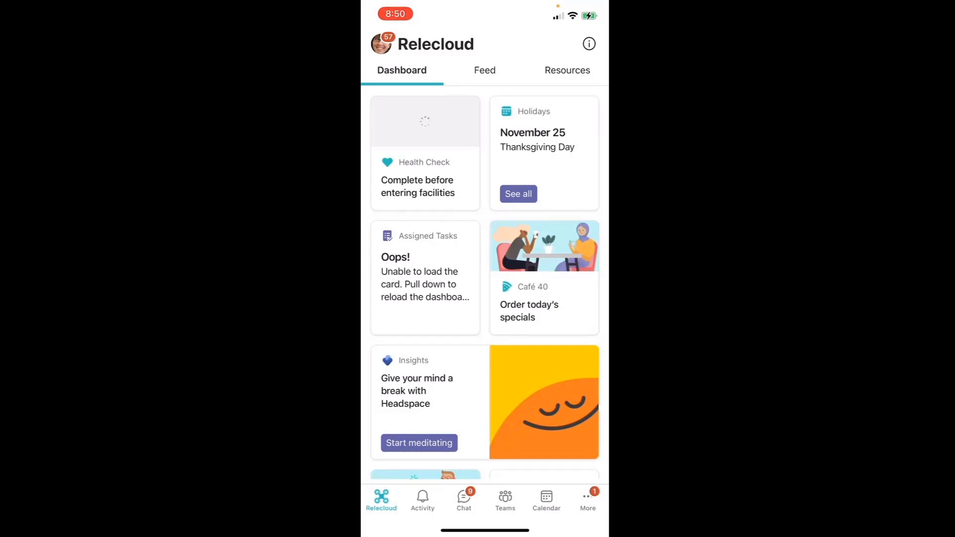
click(485, 70)
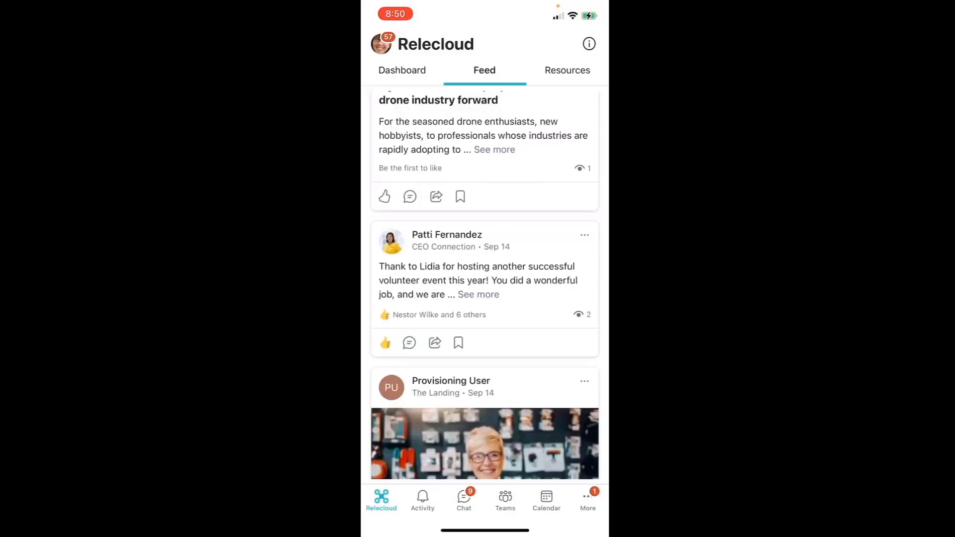
Step: Scroll the Relecloud feed and like the FlySafe Conference post
scroll(485, 283, up, 15)
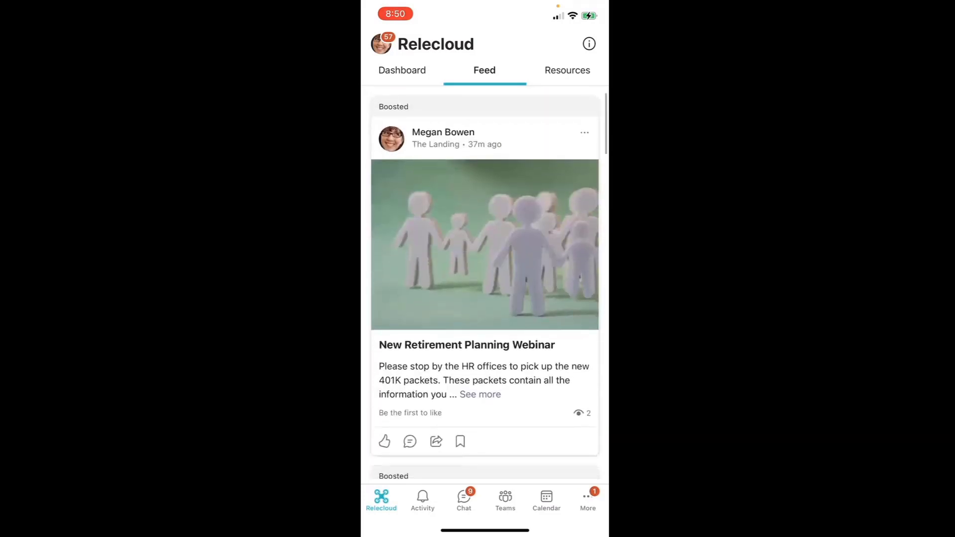
scroll(485, 284, down, 6)
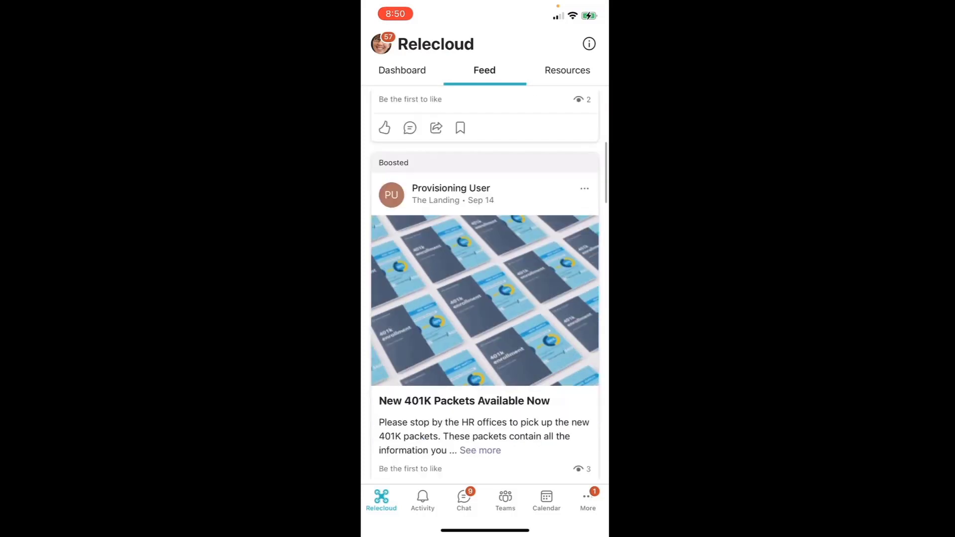
scroll(485, 284, up, 6)
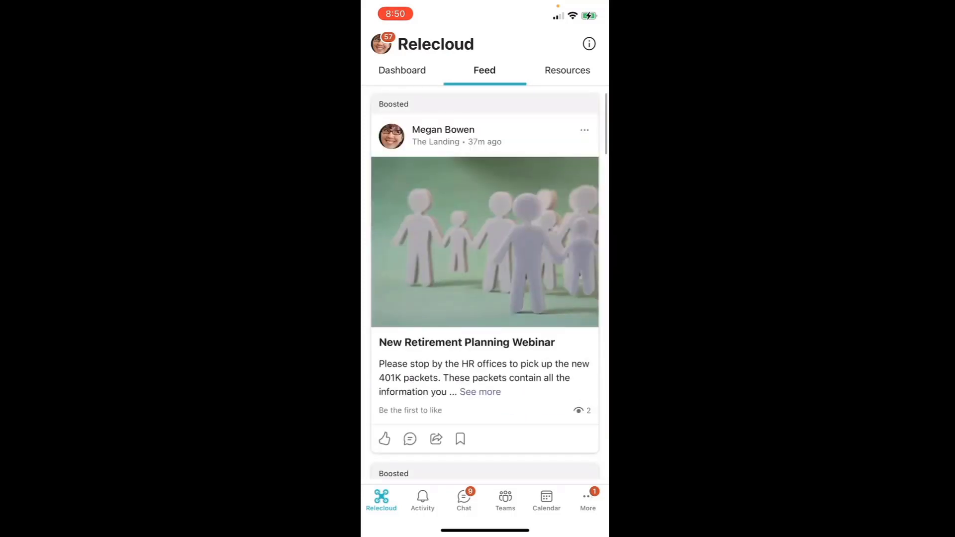
scroll(484, 283, down, 1)
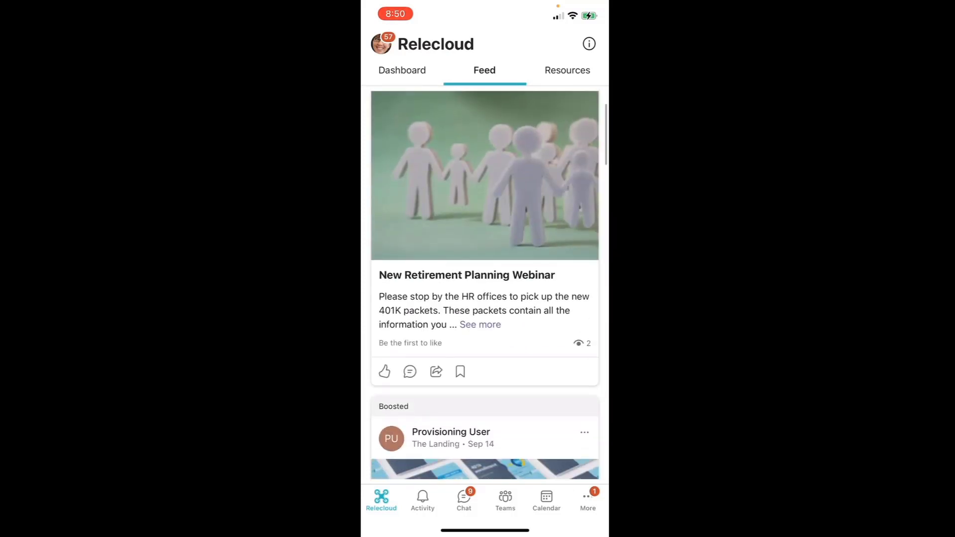
scroll(485, 283, down, 3)
scroll(485, 283, down, 3)
scroll(485, 283, down, 5)
scroll(485, 284, down, 9)
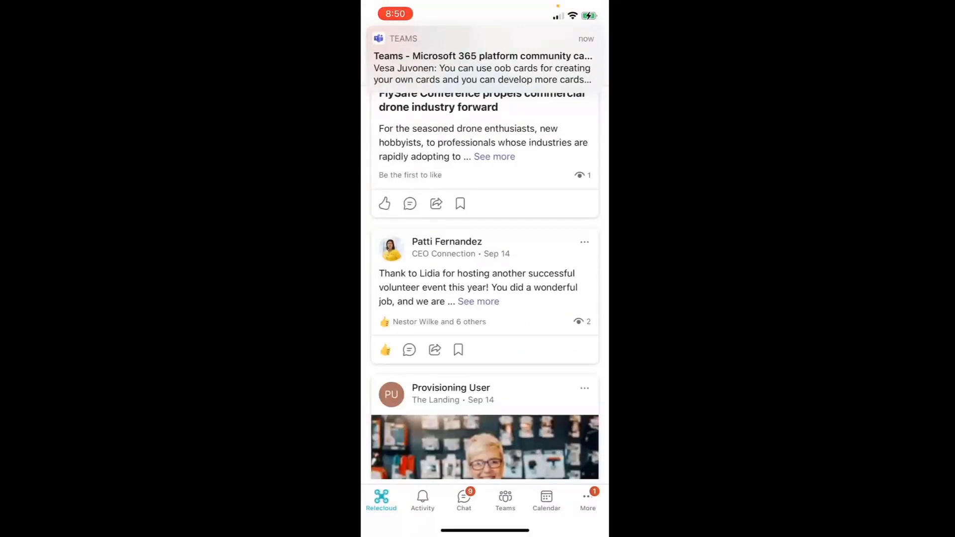
click(384, 203)
Step: Scroll back up and show the Relecloud Resources tab
scroll(485, 286, up, 10)
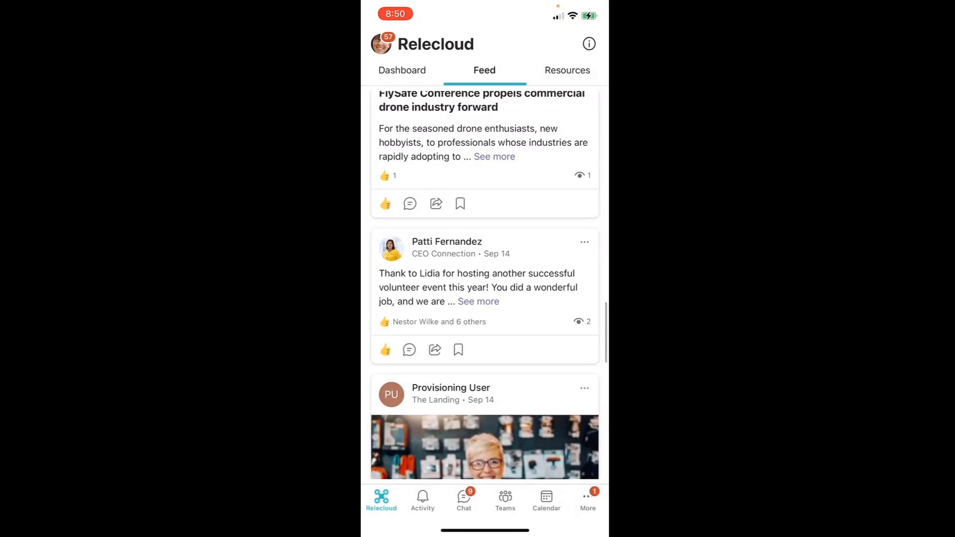
scroll(484, 286, up, 8)
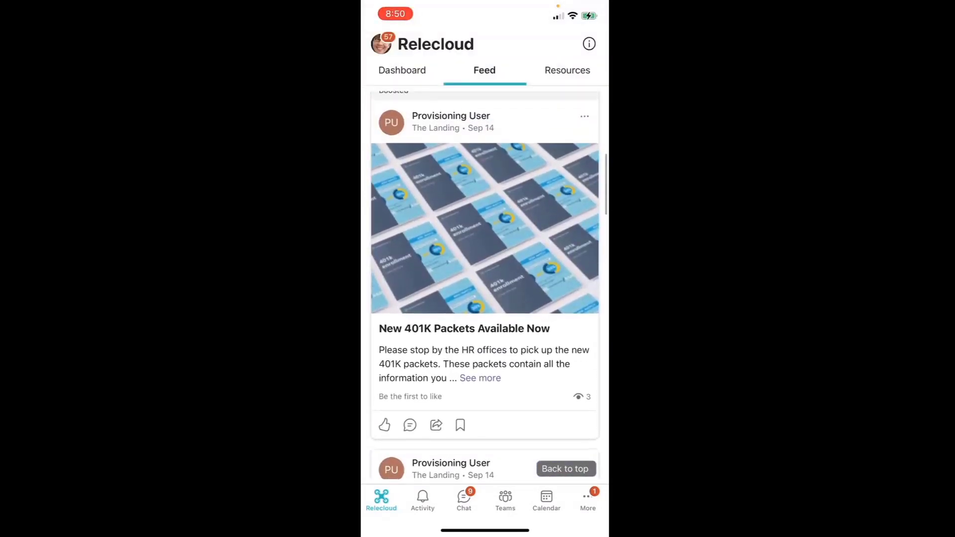
click(567, 70)
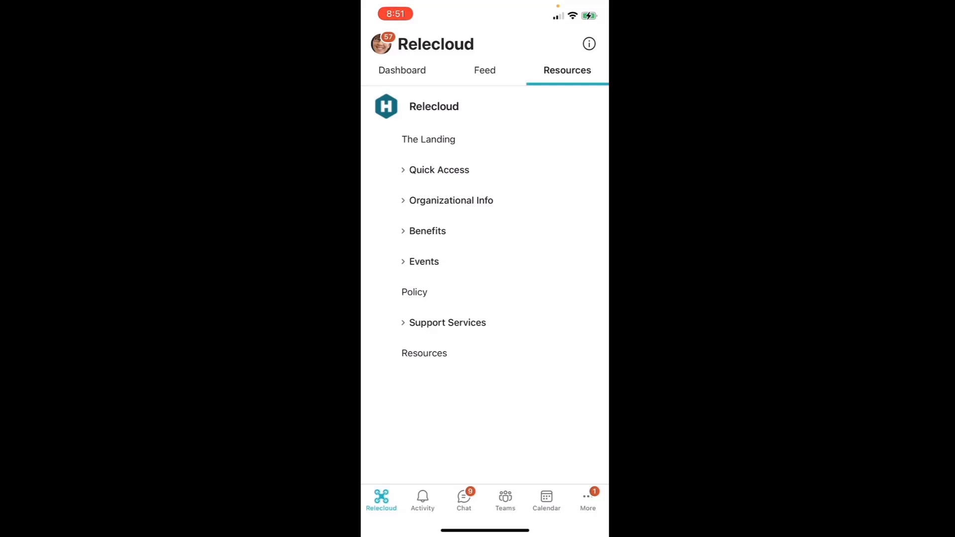
Step: Preview The Landing site, close it, then expand Quick Access to list its links
click(428, 140)
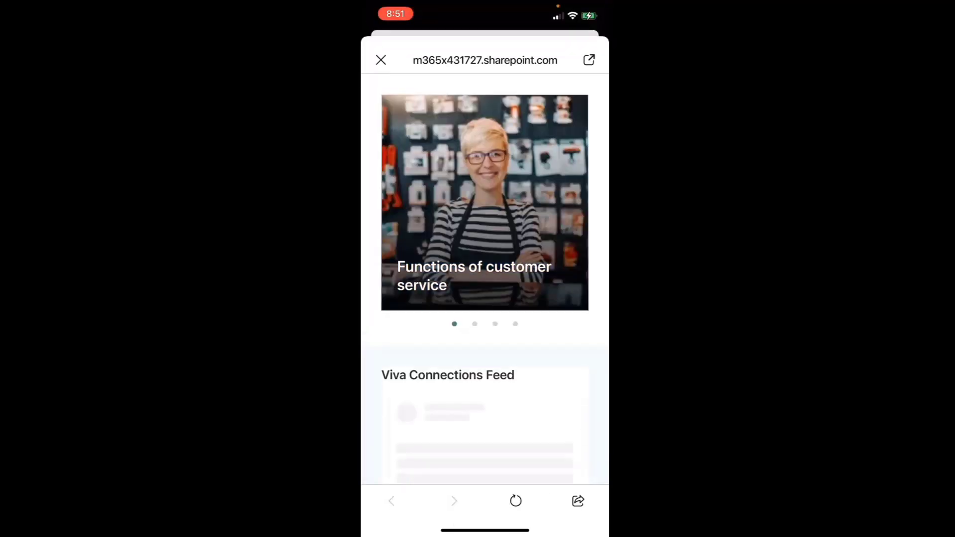
click(381, 59)
click(441, 169)
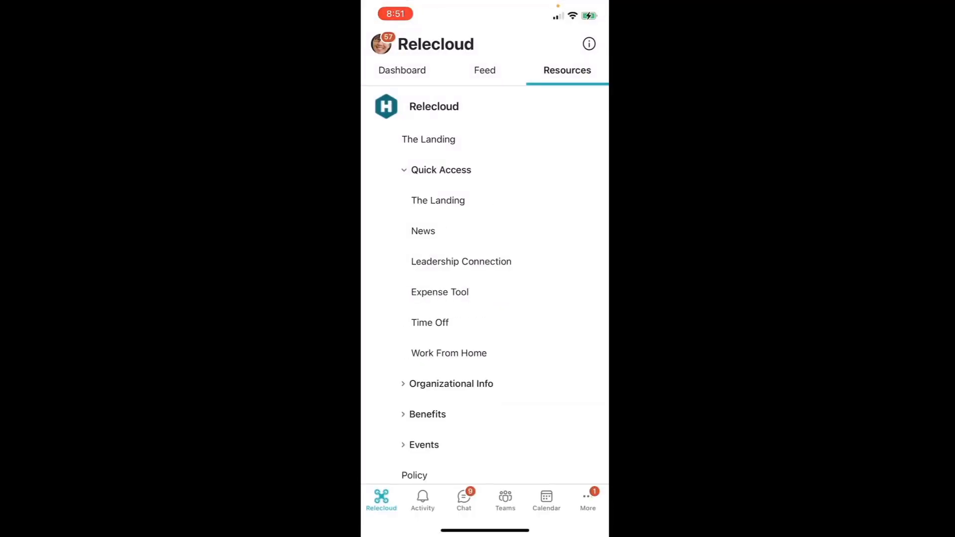
scroll(485, 283, down, 2)
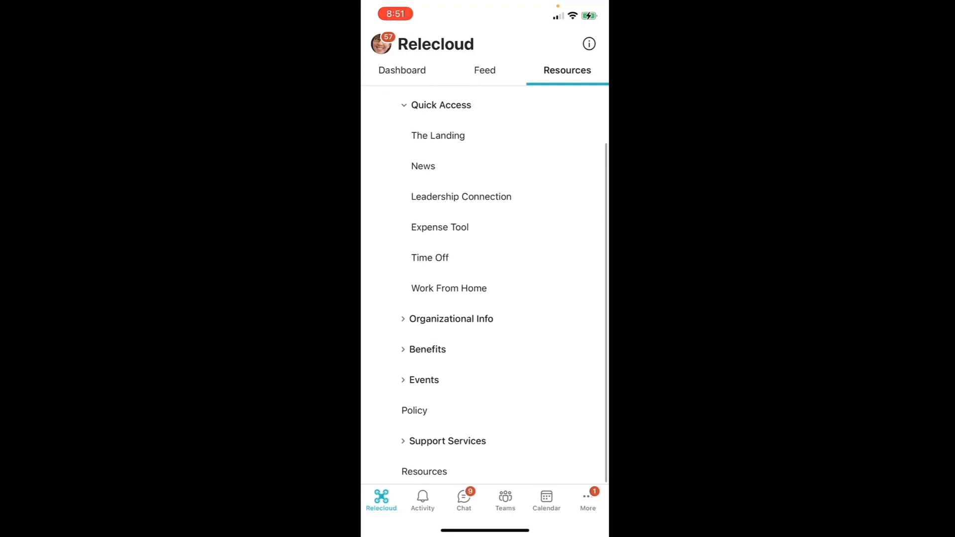